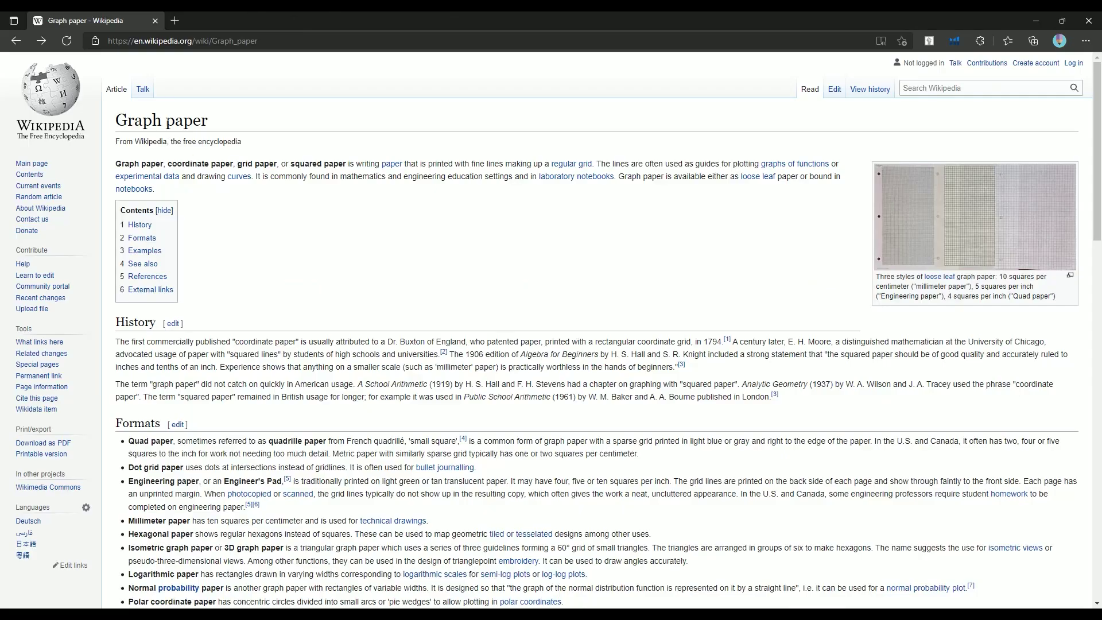
# Review the Wikipedia article on graph paper, viewing its enlarged lead photo and the Formats and Examples sections
pyautogui.tripleClick(166, 121)
pyautogui.click(291, 130)
pyautogui.click(952, 230)
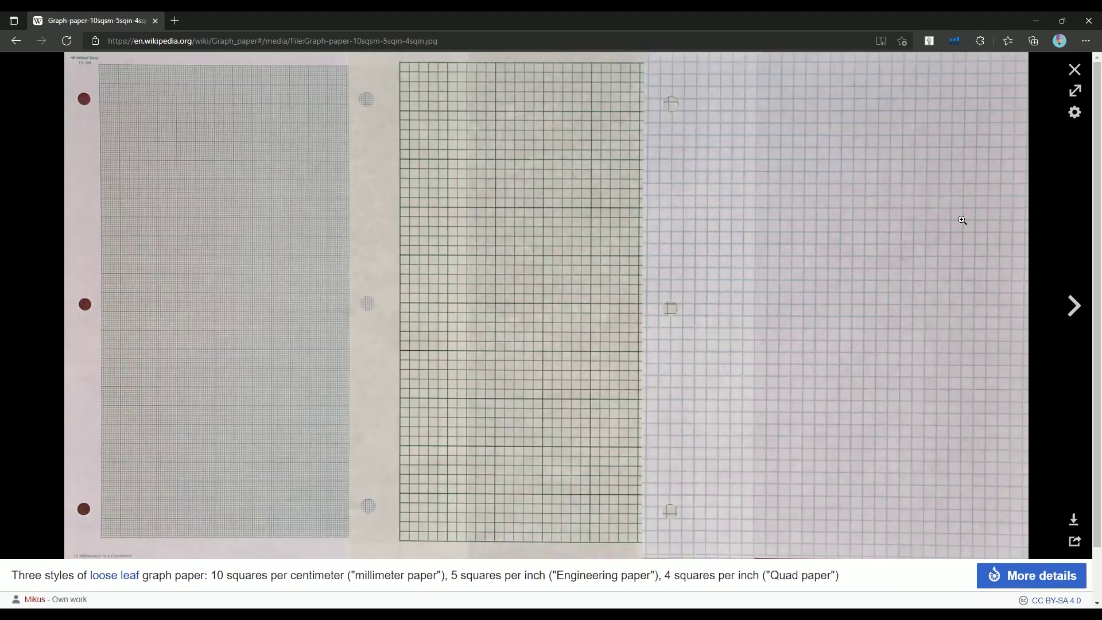
pyautogui.click(1075, 70)
pyautogui.scroll(-4, 673, 261)
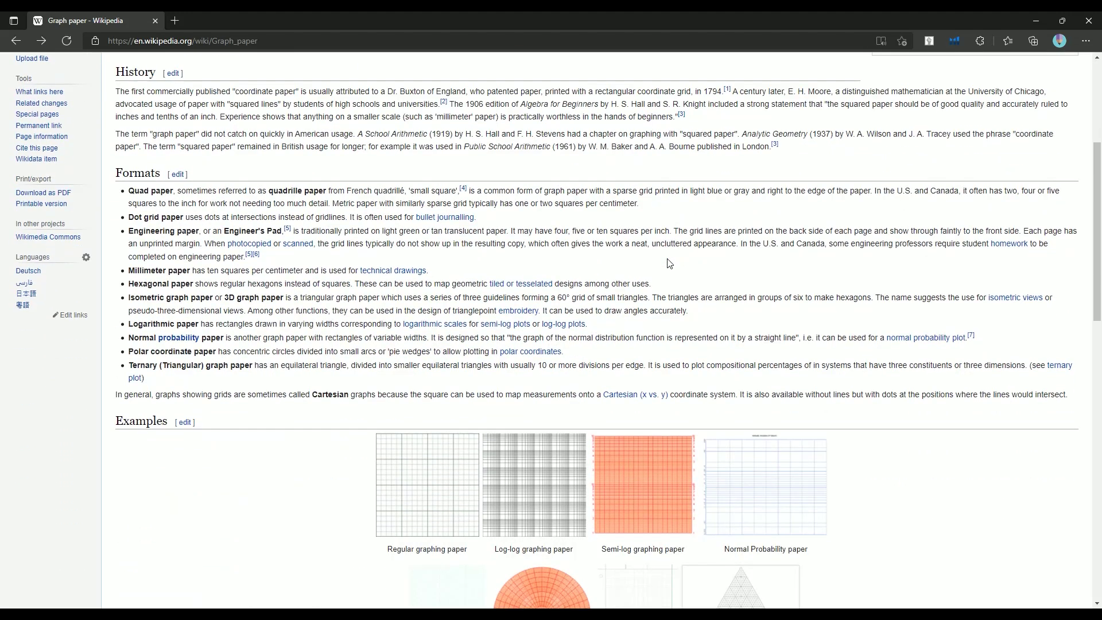
pyautogui.scroll(-4, 659, 278)
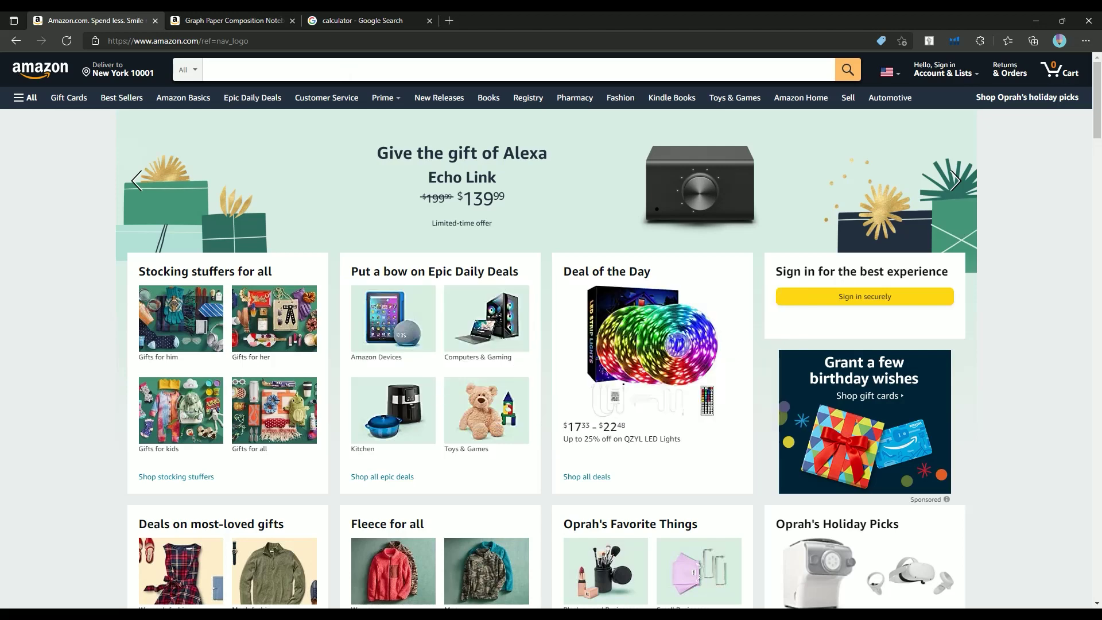
# Search Amazon for "graph paper notebook" using the suggested search term
pyautogui.click(350, 72)
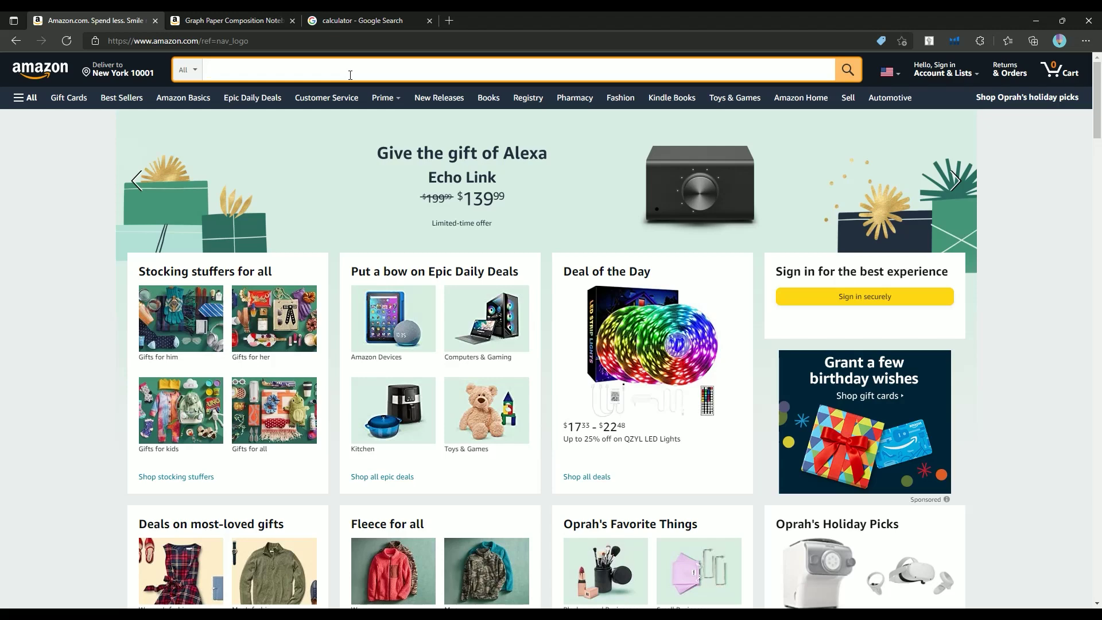
pyautogui.write('graph paper')
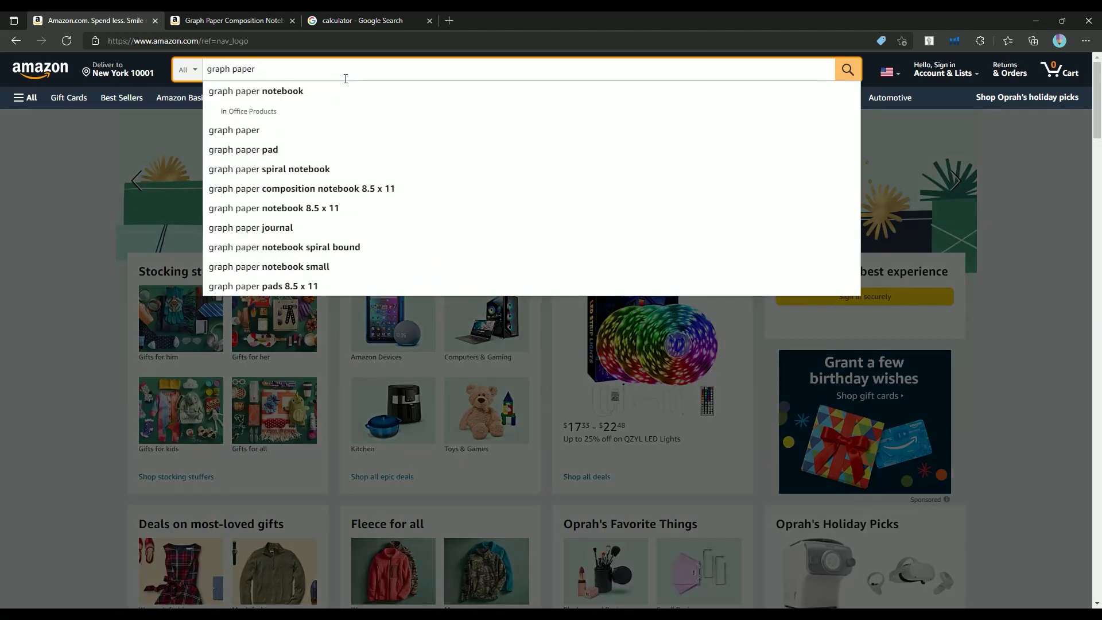
pyautogui.click(335, 96)
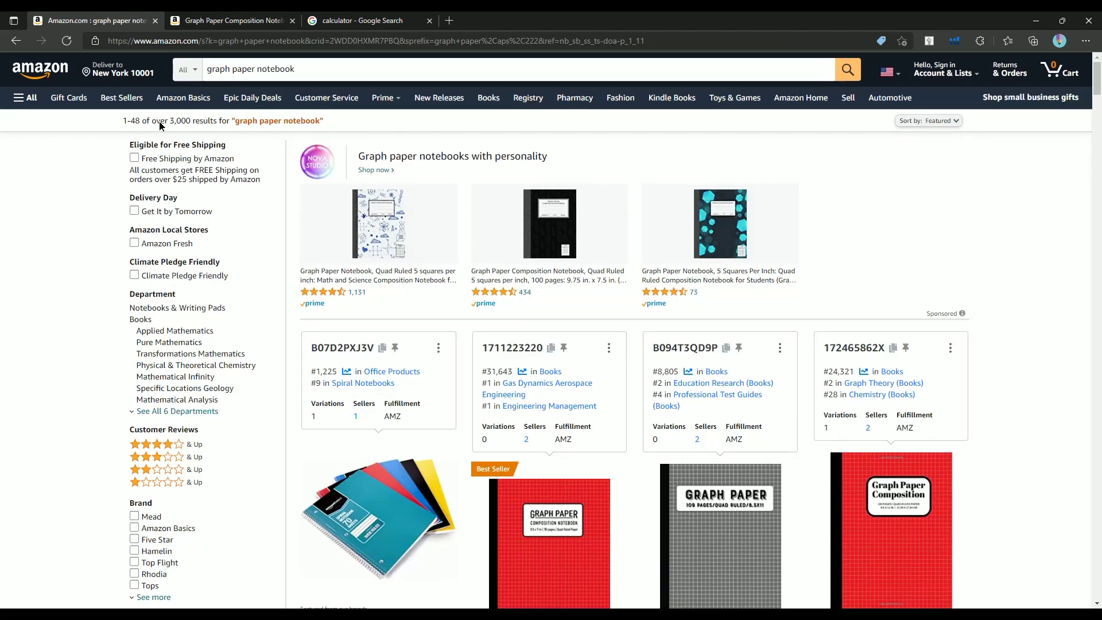
# Examine the graph paper notebook search results for the number of competing listings, the cover designs and the paperback prices
pyautogui.moveTo(122, 120); pyautogui.dragTo(234, 121)
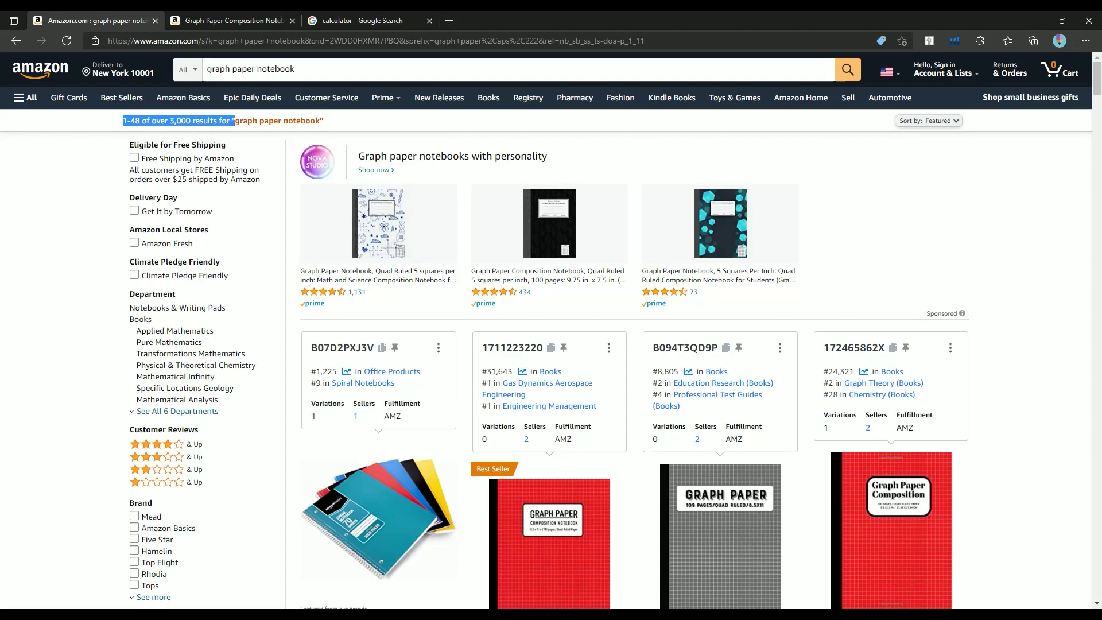
pyautogui.click(182, 121)
pyautogui.scroll(-1, 430, 151)
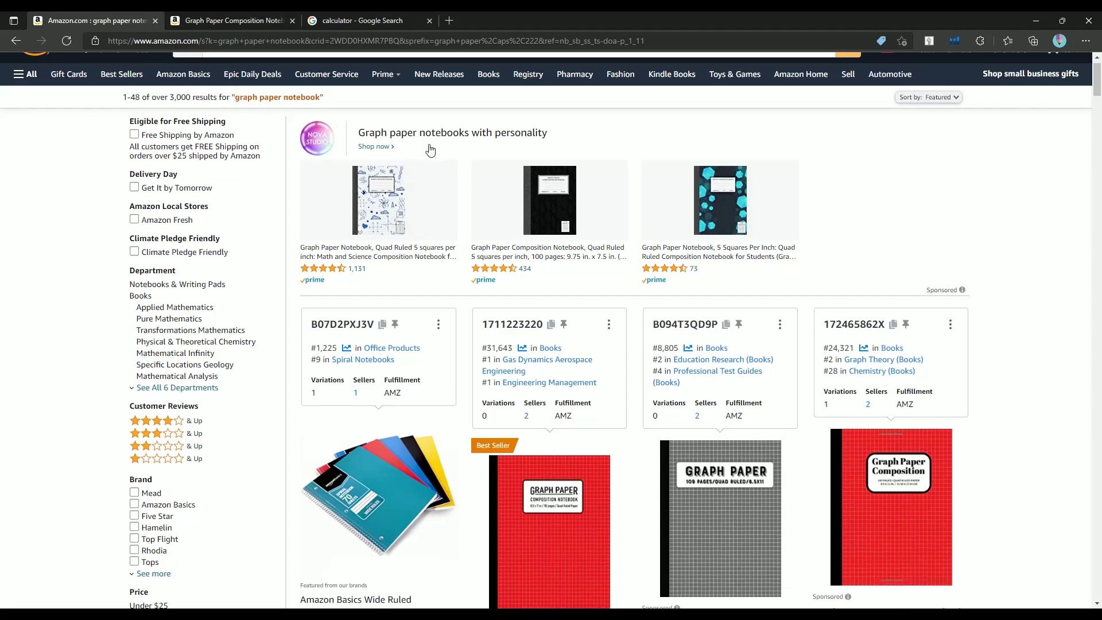
pyautogui.scroll(-5, 430, 151)
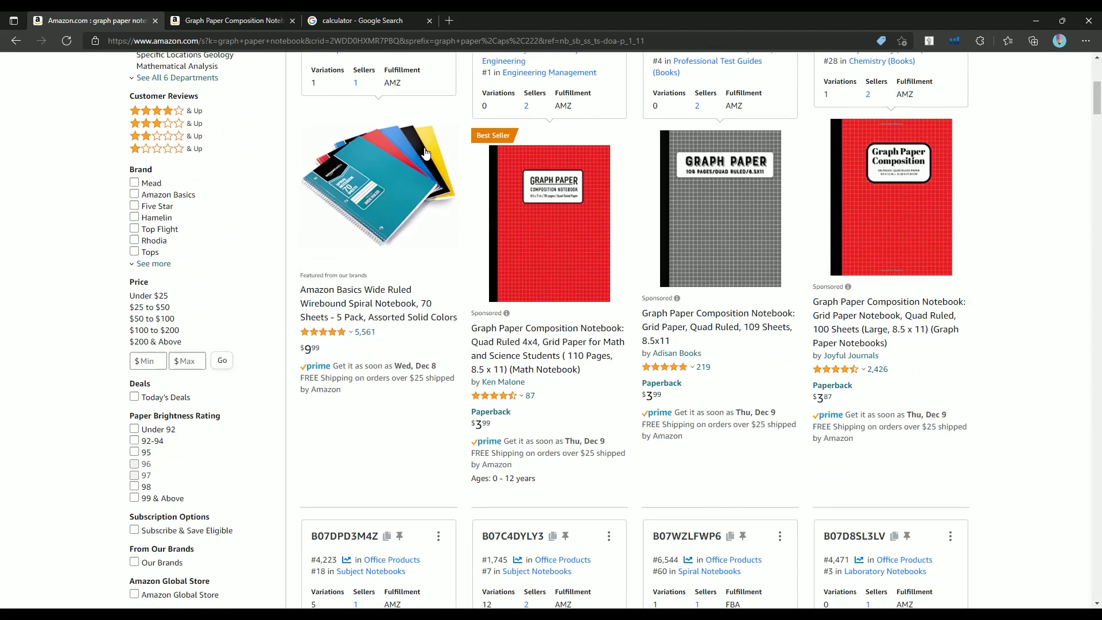
pyautogui.scroll(-15, 425, 152)
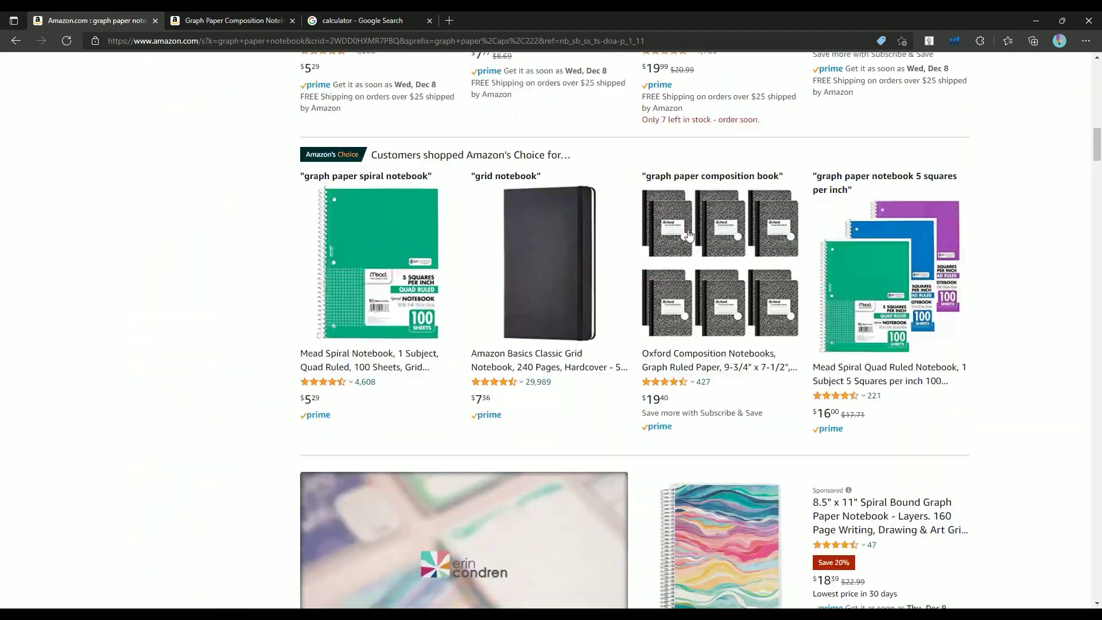
pyautogui.scroll(-10, 690, 234)
pyautogui.scroll(-6, 987, 347)
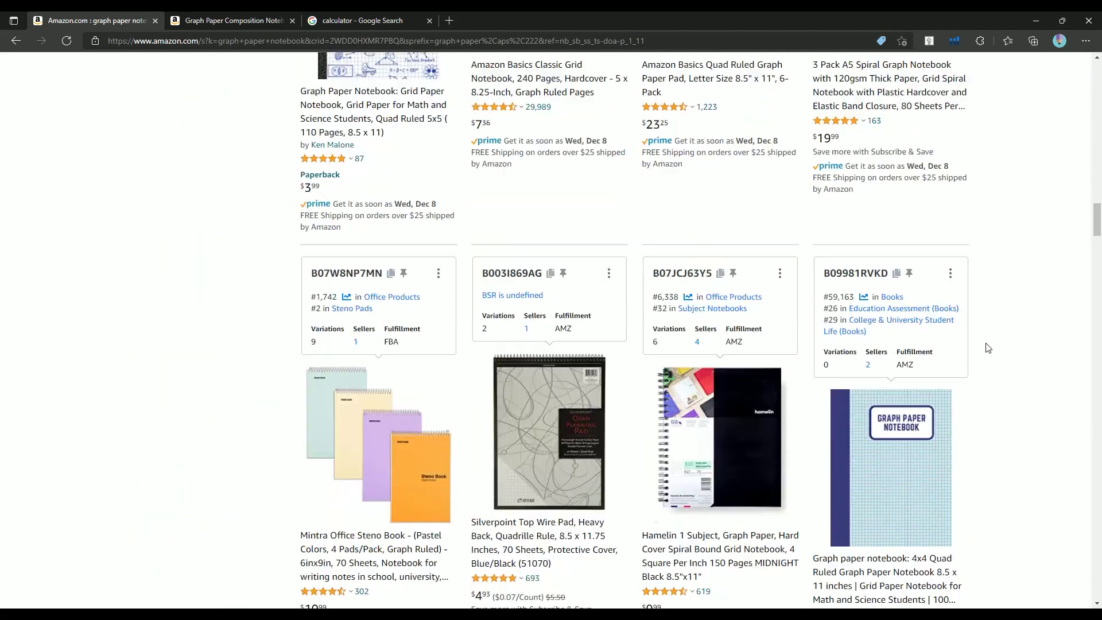
pyautogui.scroll(20, 991, 345)
pyautogui.scroll(-4, 1043, 166)
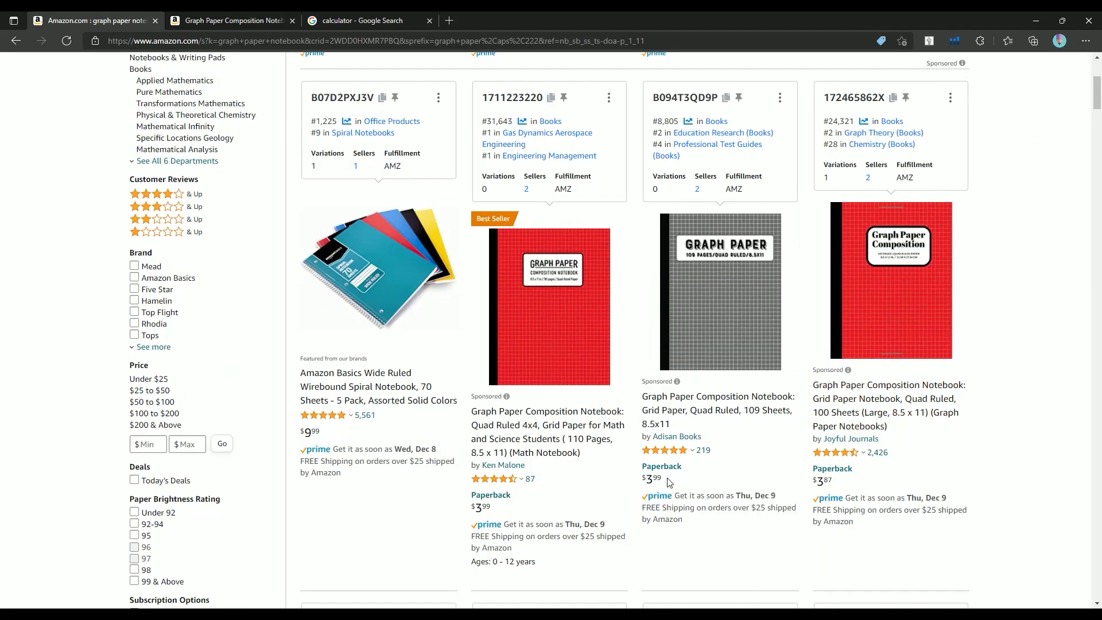
pyautogui.doubleClick(650, 479)
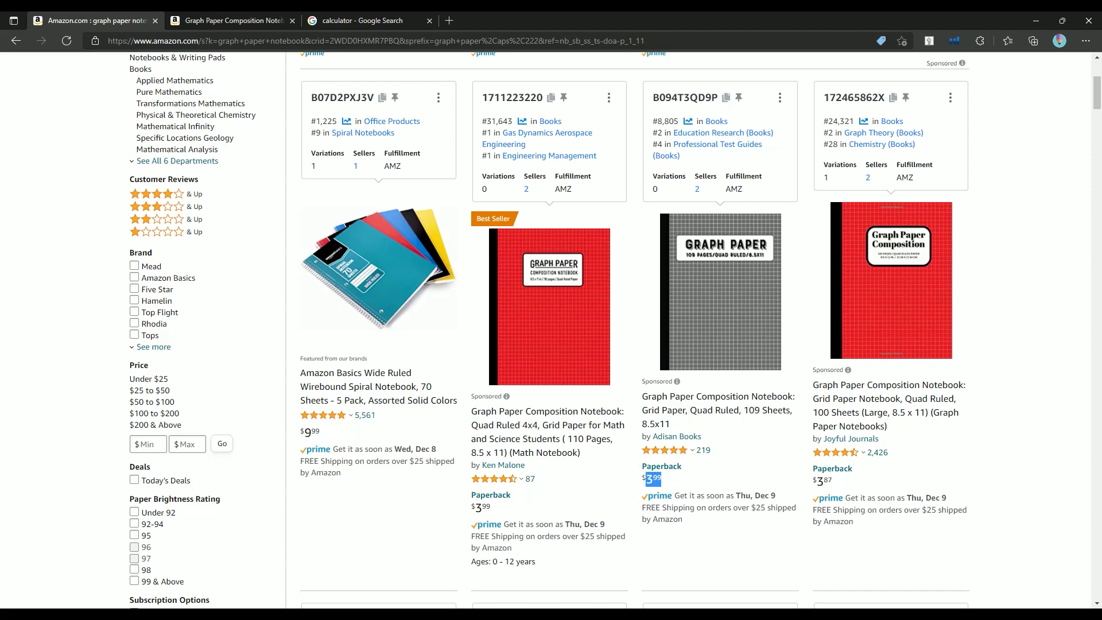
pyautogui.click(1041, 397)
# Check the ratings and print length on the product page of the quad ruled Graph Paper Composition Notebook
pyautogui.click(230, 20)
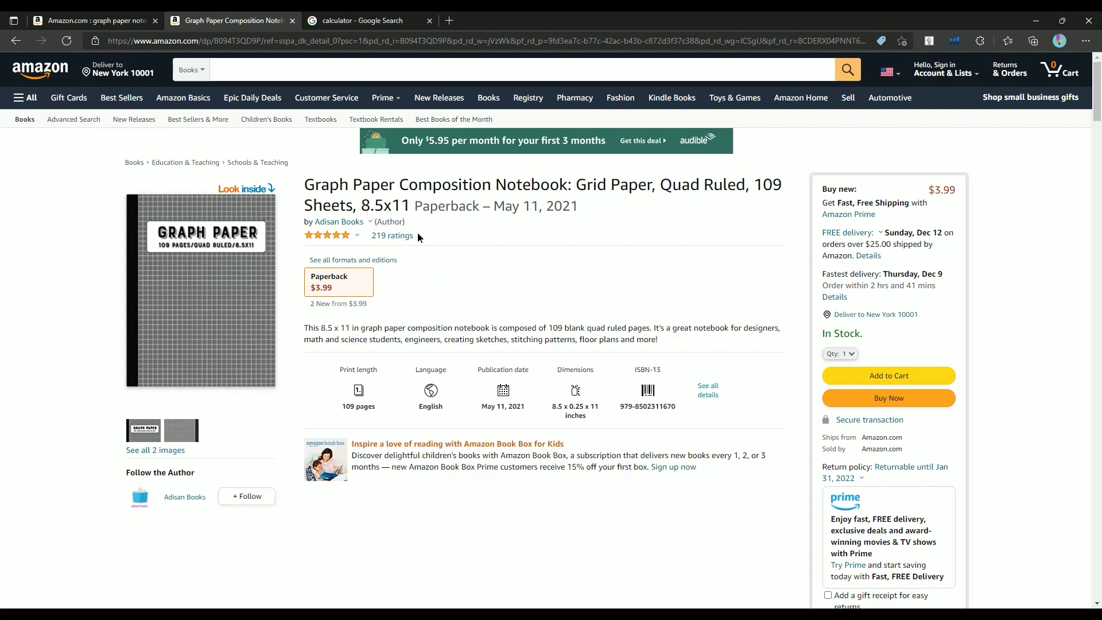
pyautogui.moveTo(416, 235); pyautogui.dragTo(377, 236)
pyautogui.click(515, 299)
pyautogui.scroll(-2, 388, 337)
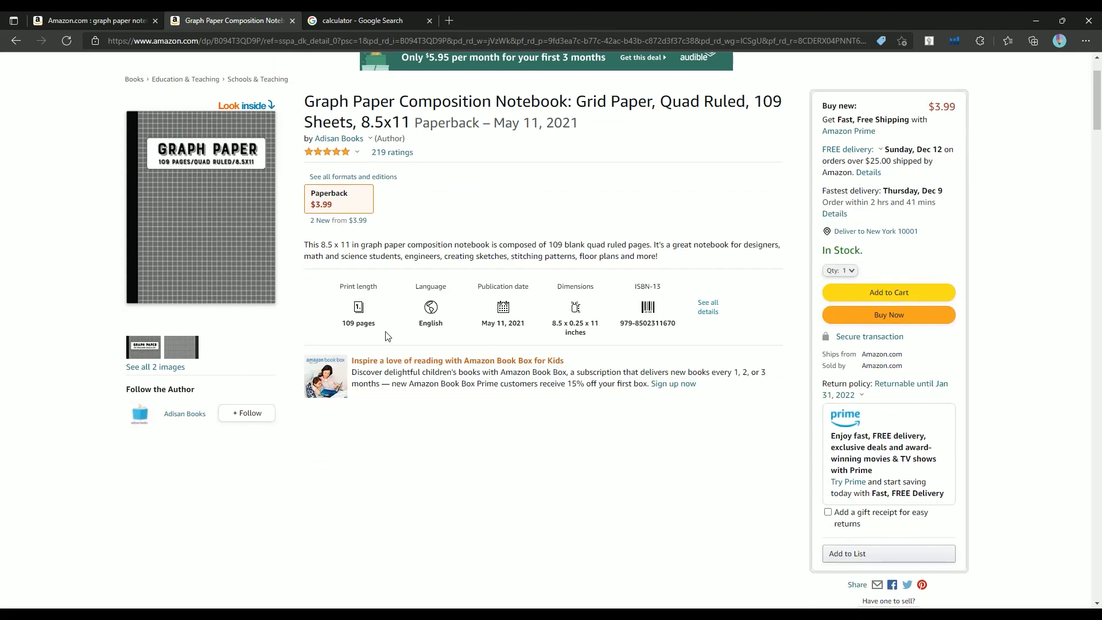
pyautogui.moveTo(376, 324); pyautogui.dragTo(339, 324)
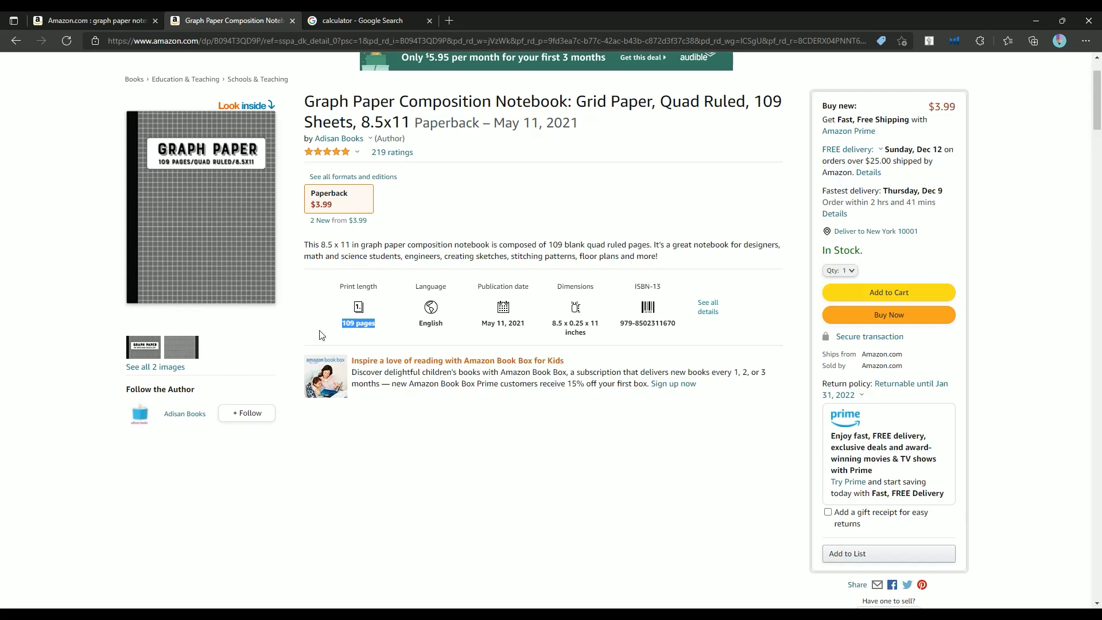
pyautogui.click(457, 446)
# Preview the notebook's sample, viewing the front cover, first grid pages and back cover, and close the preview
pyautogui.click(205, 208)
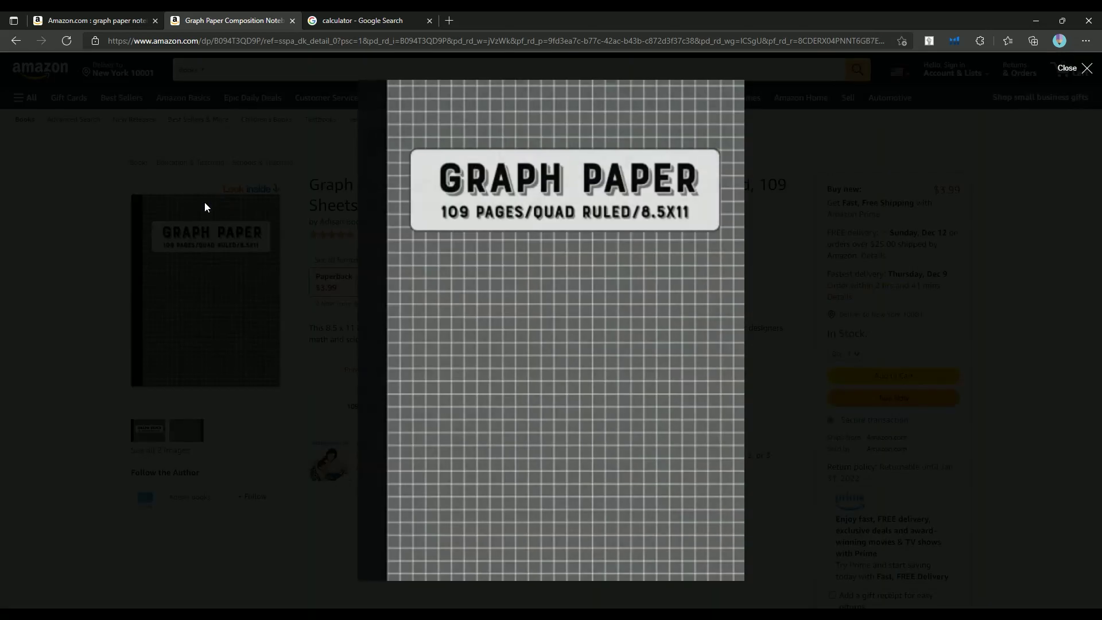
pyautogui.scroll(-8, 555, 256)
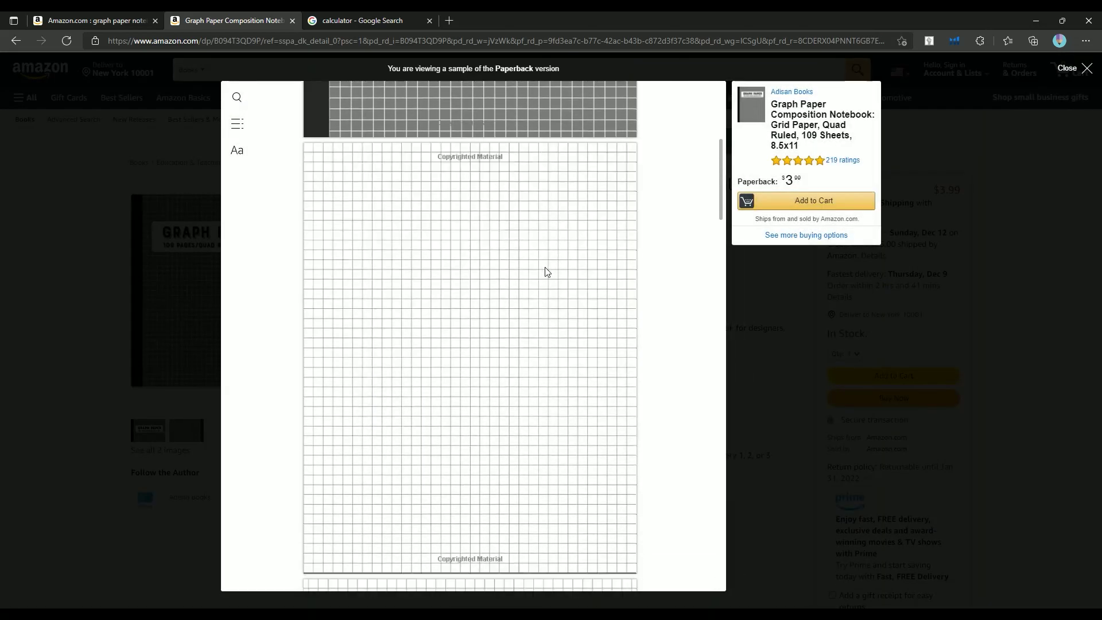
pyautogui.scroll(-3, 494, 359)
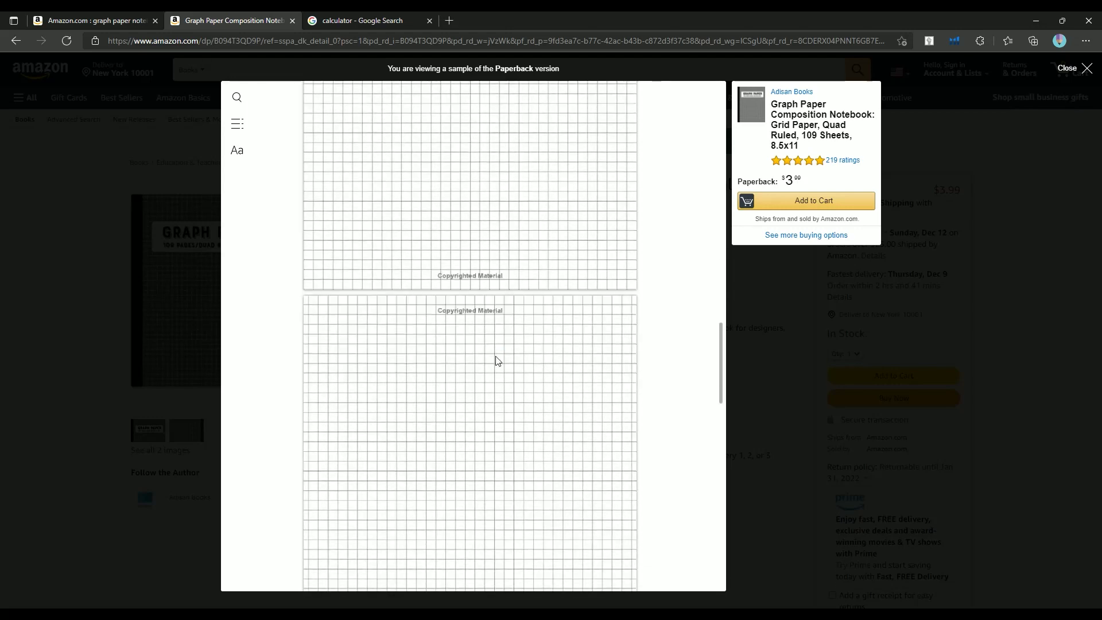
pyautogui.scroll(10, 512, 362)
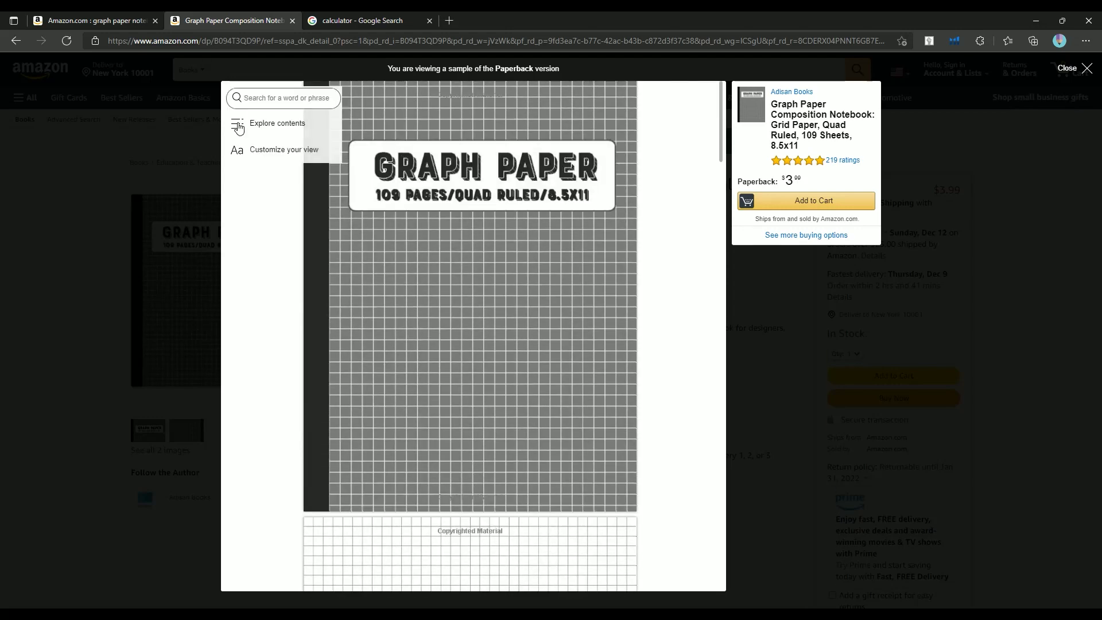
pyautogui.click(238, 124)
pyautogui.click(309, 144)
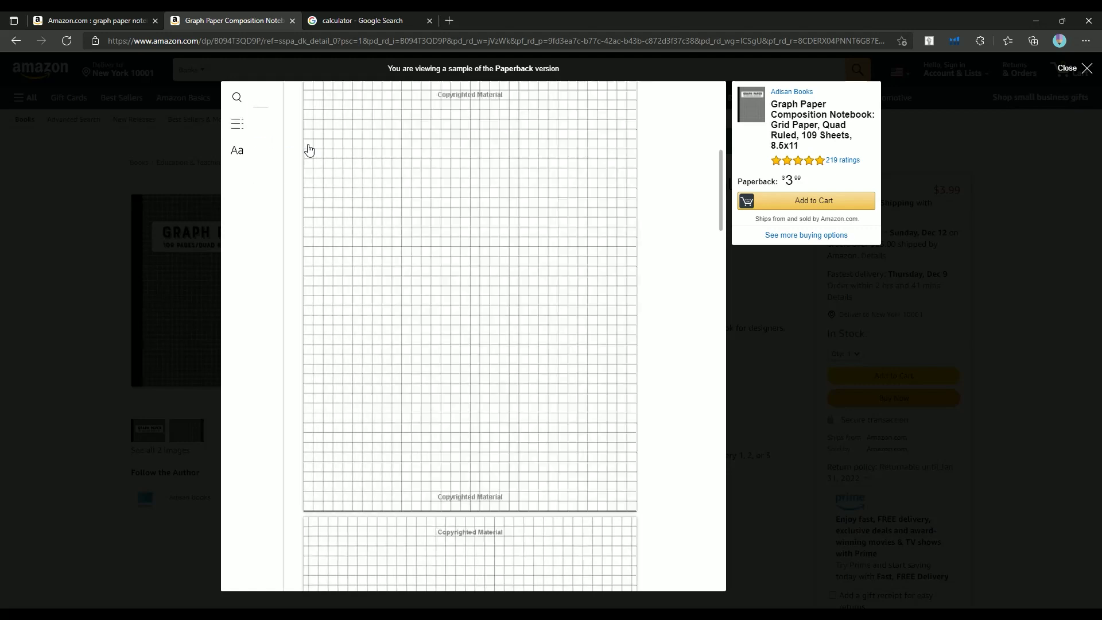
pyautogui.click(237, 122)
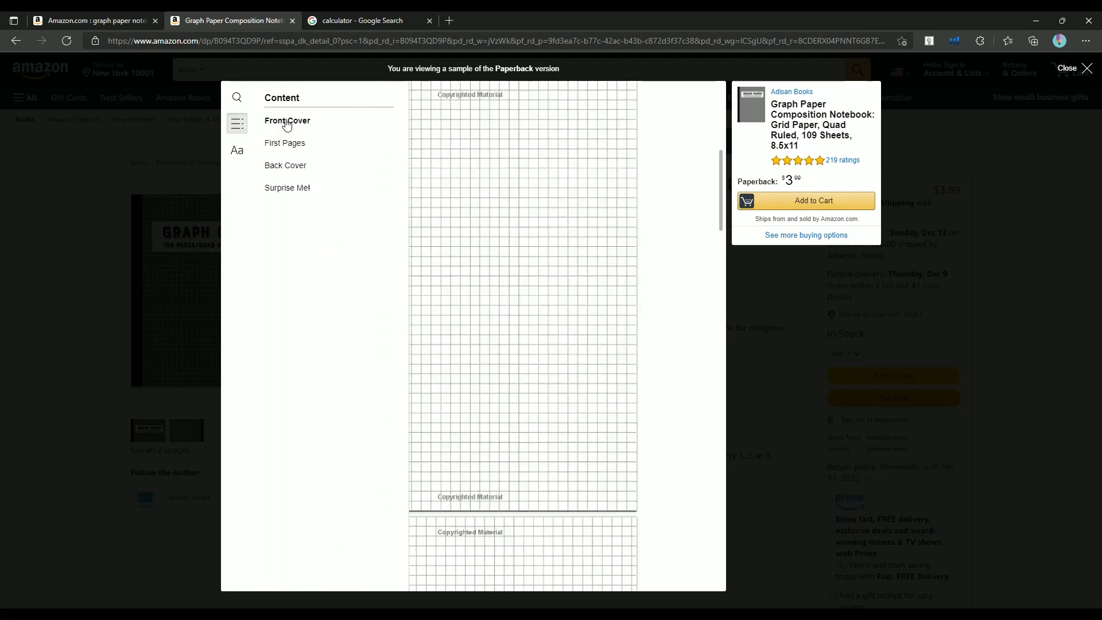
pyautogui.click(286, 166)
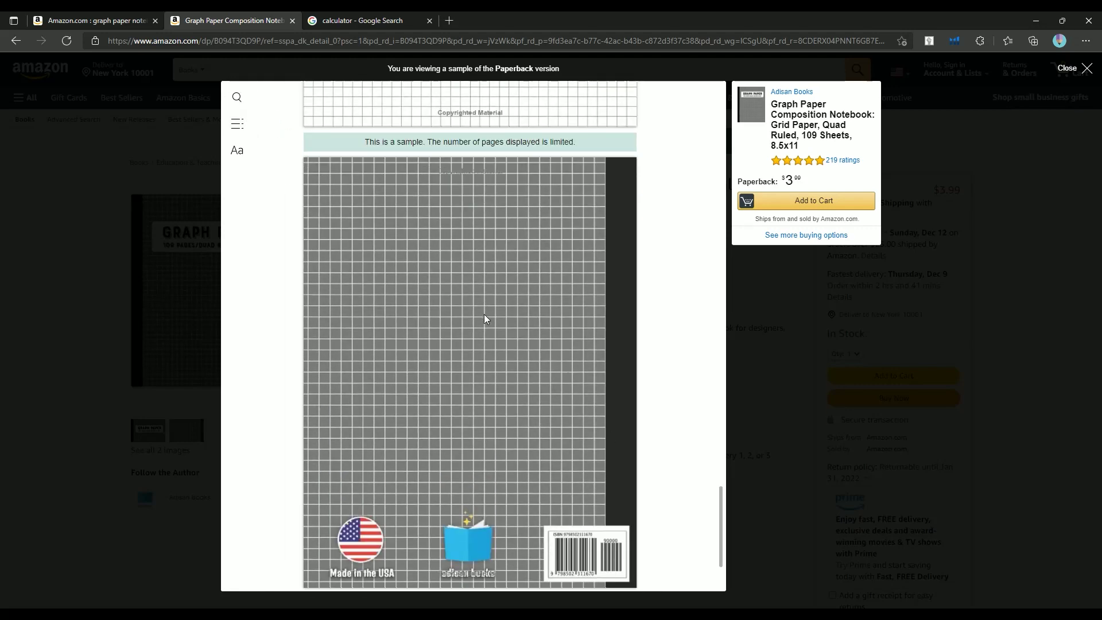
pyautogui.scroll(-5, 484, 320)
pyautogui.scroll(6, 525, 327)
pyautogui.click(812, 350)
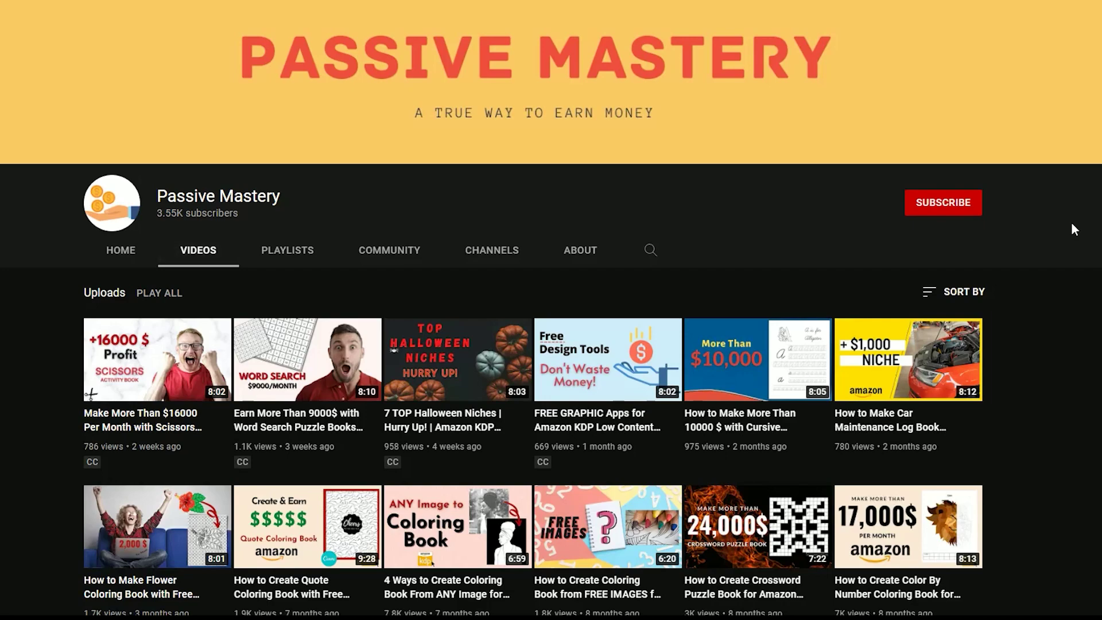
pyautogui.scroll(-5, 1068, 281)
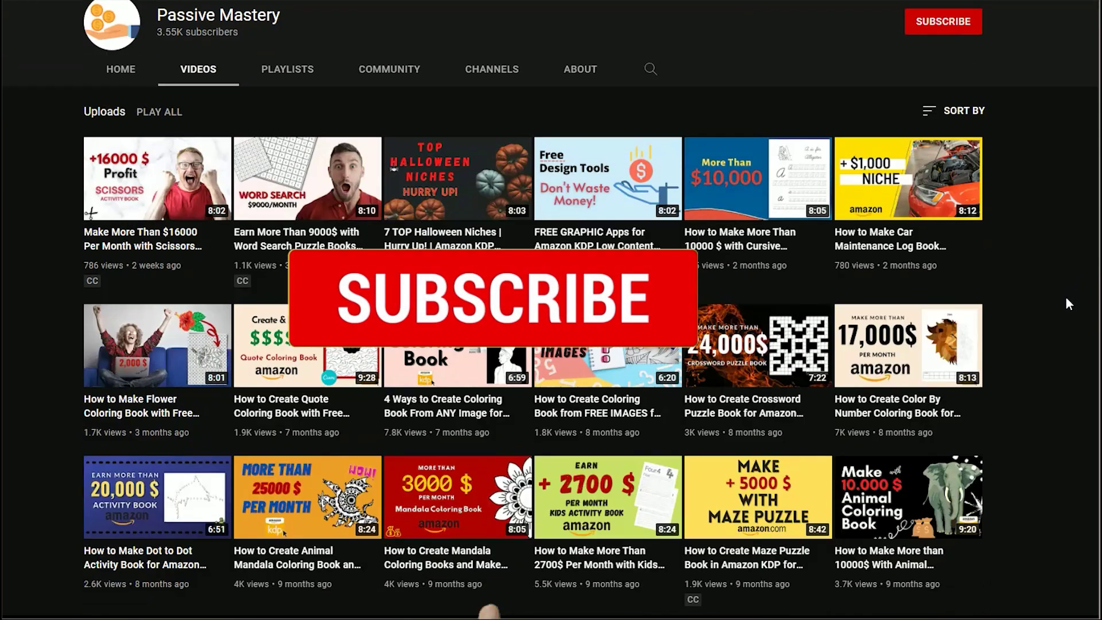
pyautogui.scroll(2, 1065, 302)
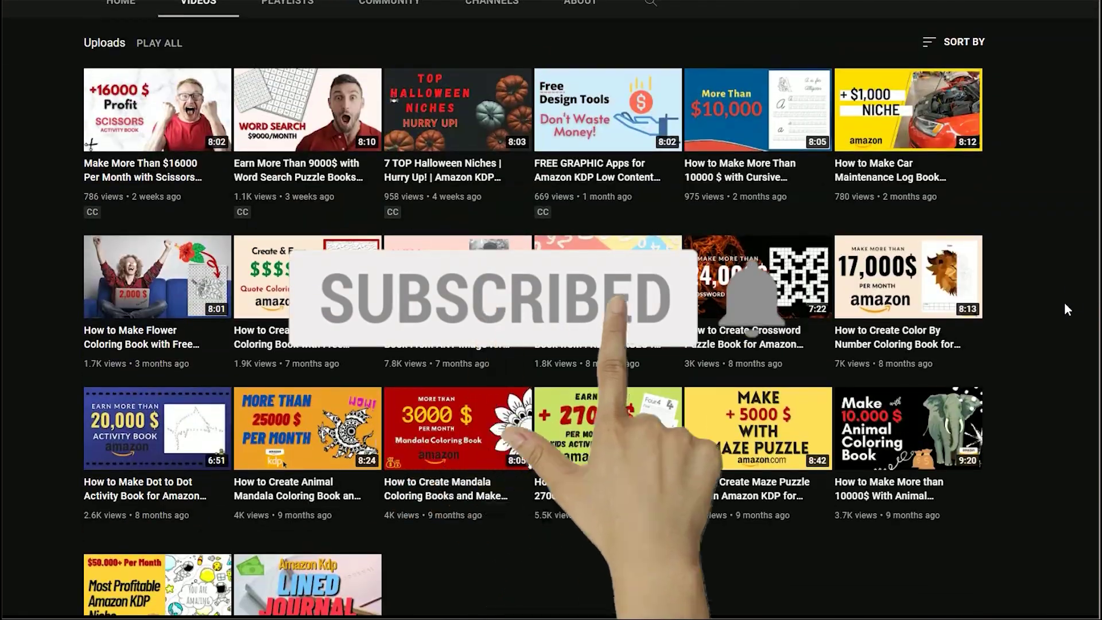
pyautogui.scroll(4, 1065, 302)
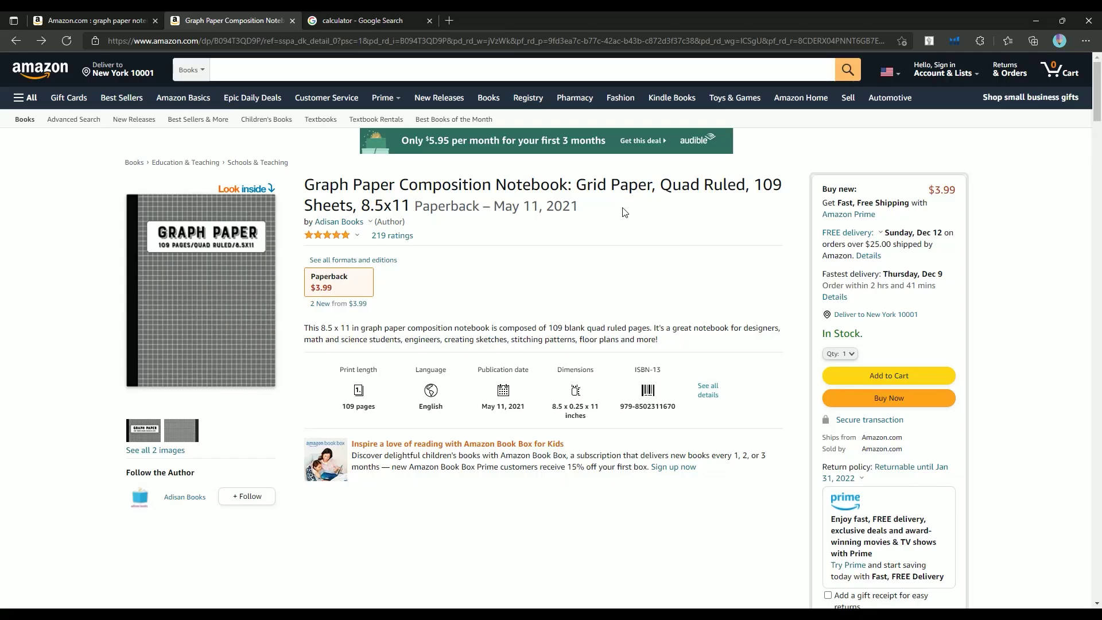
# Run Helium 10 Xray on the notebook's product page to check its estimated monthly sales
pyautogui.scroll(-10, 623, 241)
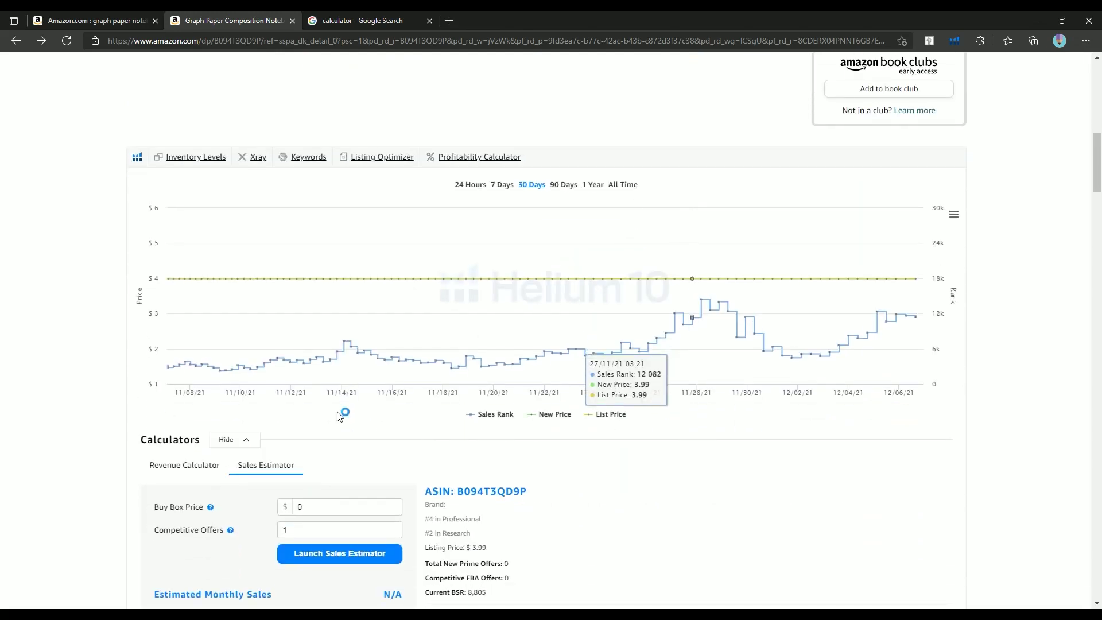
pyautogui.click(252, 158)
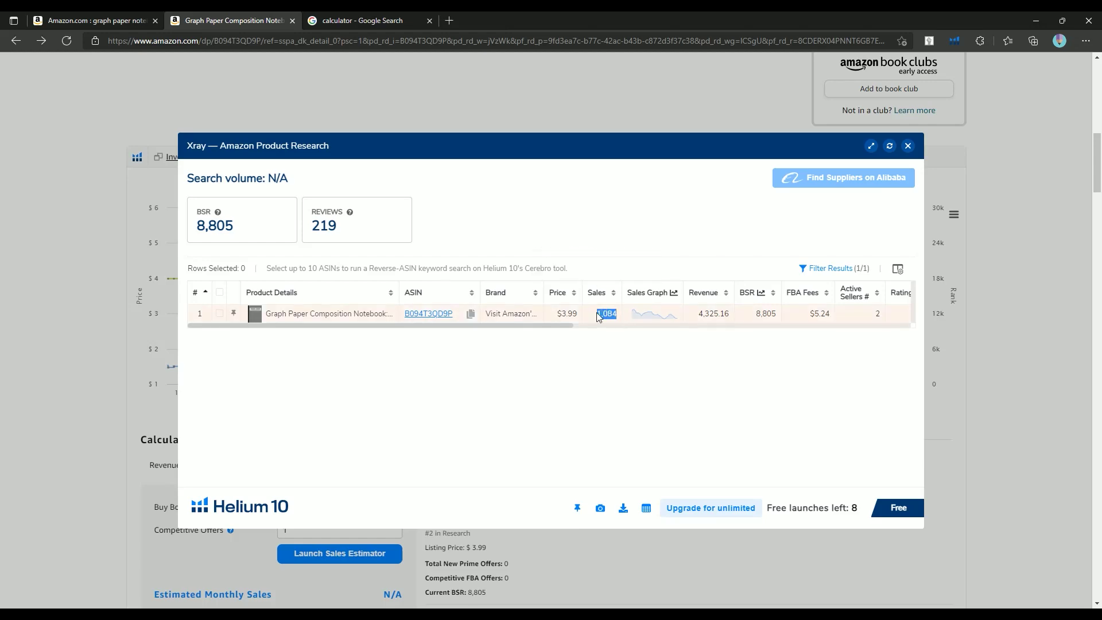
# Open the Amazon KDP Royalty Calculator on iamtoolbox.com and calculate the royalty for 109 pages at a list price of 3.84
pyautogui.click(450, 20)
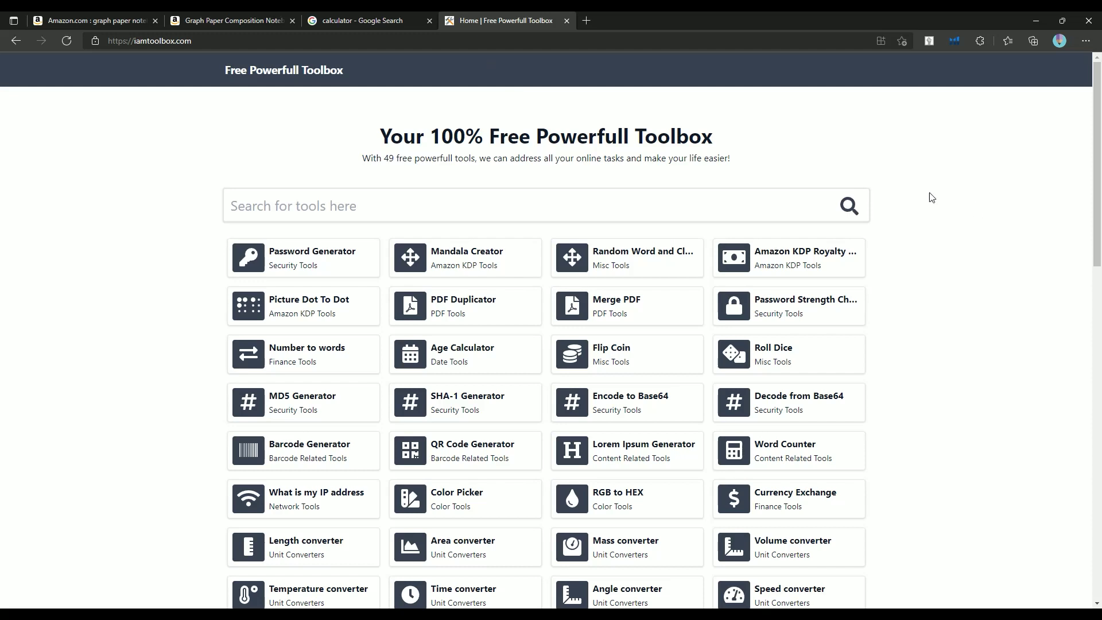
pyautogui.click(770, 250)
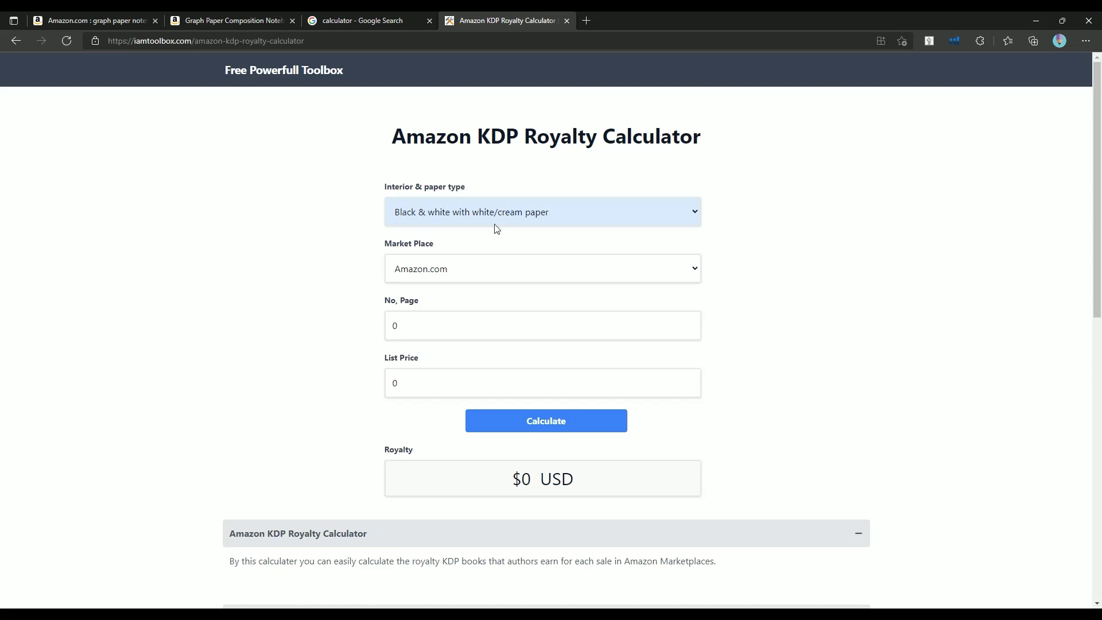
pyautogui.click(464, 320)
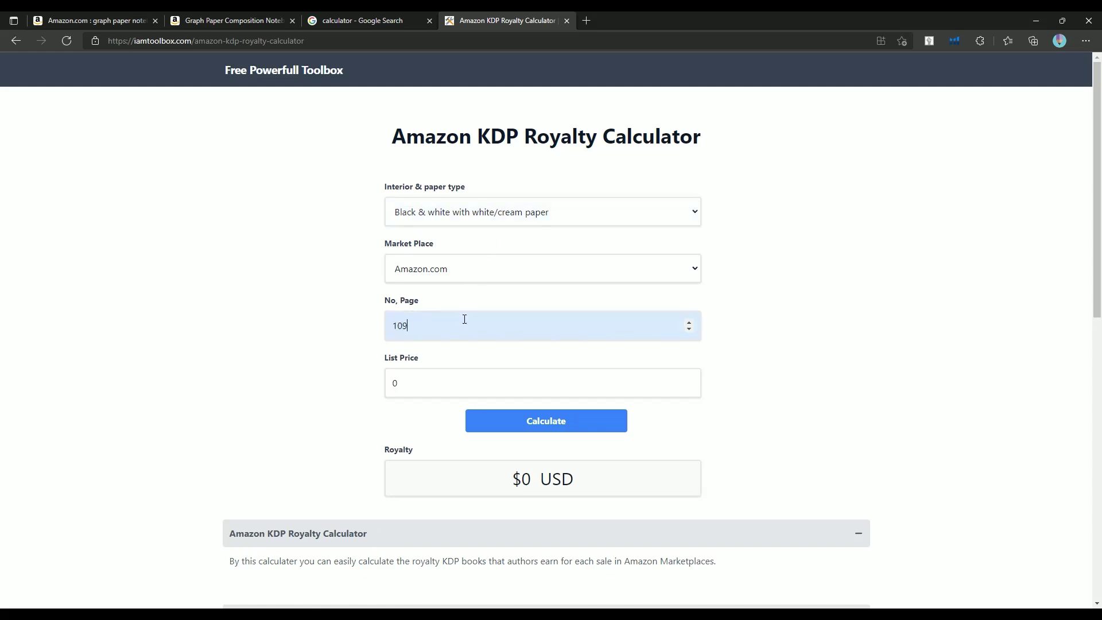
pyautogui.click(446, 379)
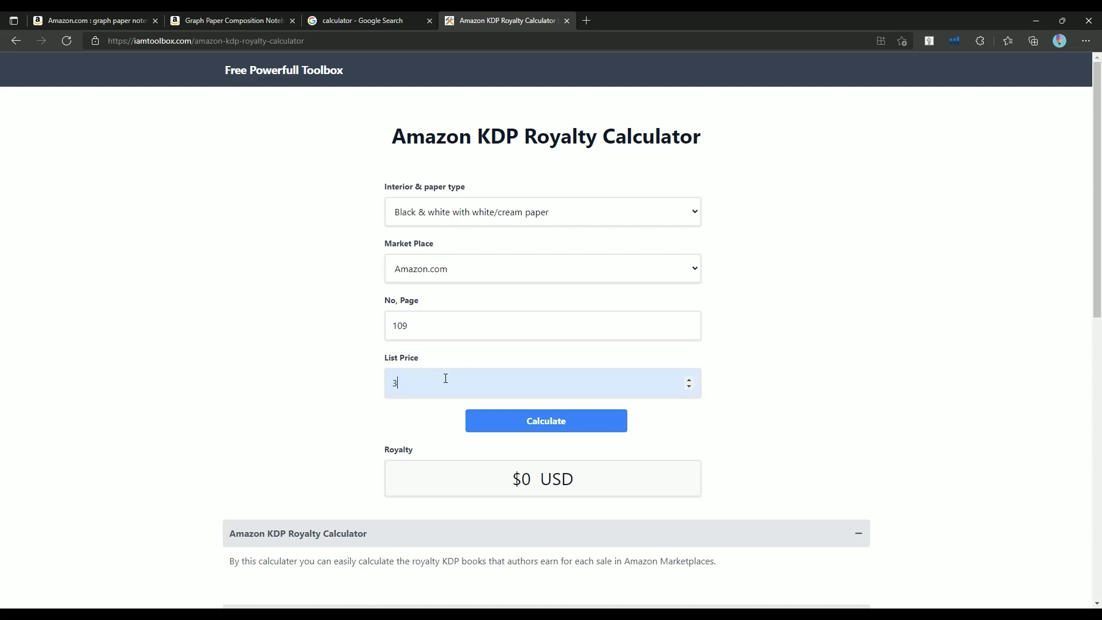
pyautogui.click(590, 426)
pyautogui.doubleClick(505, 478)
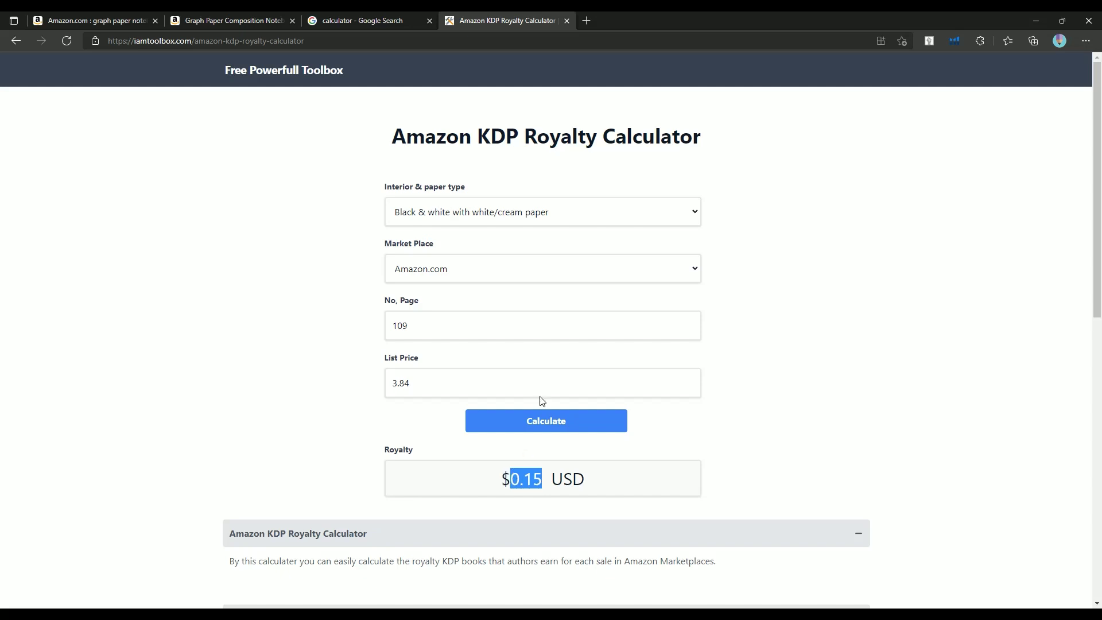
# Switch to the Google calculator and multiply 1084 by 0.15 to work out the monthly royalty
pyautogui.click(361, 21)
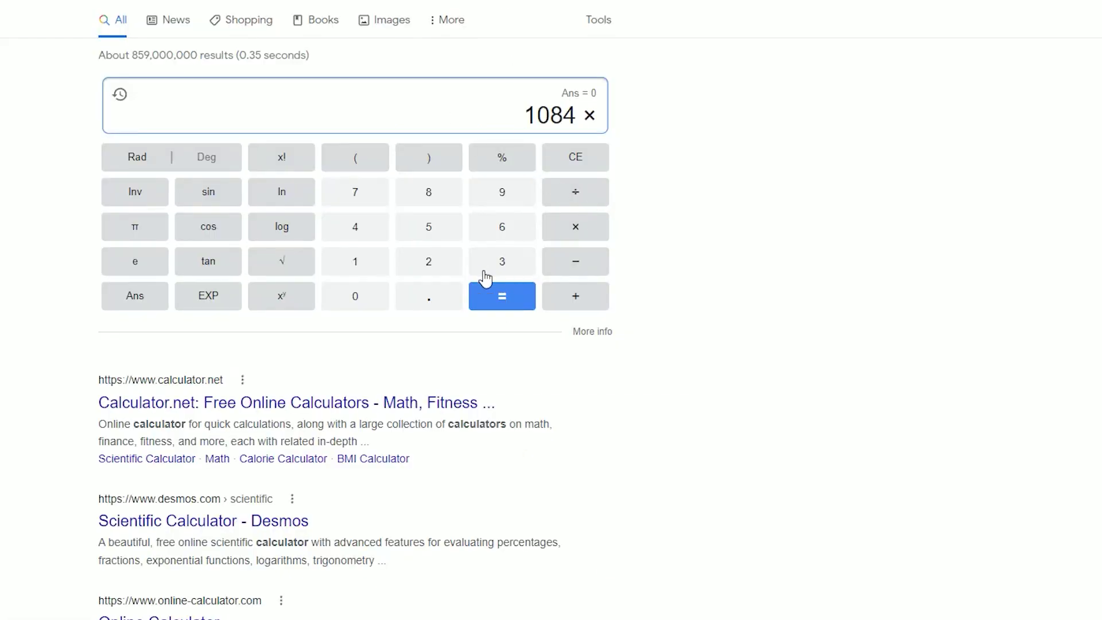
pyautogui.click(371, 304)
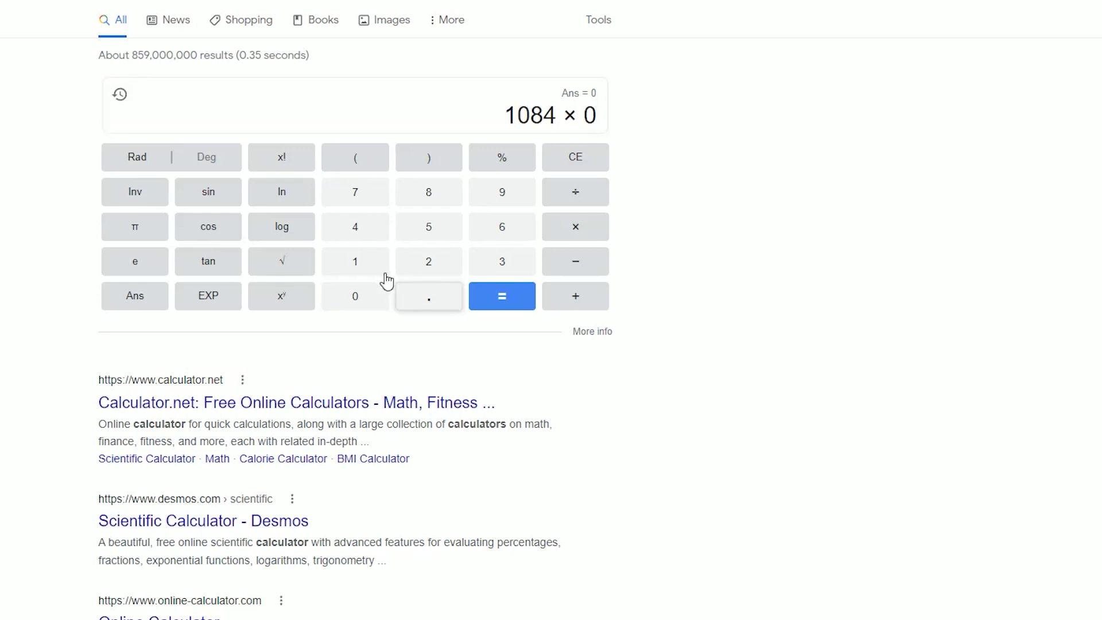
pyautogui.click(429, 296)
pyautogui.click(355, 262)
pyautogui.click(428, 229)
pyautogui.click(514, 303)
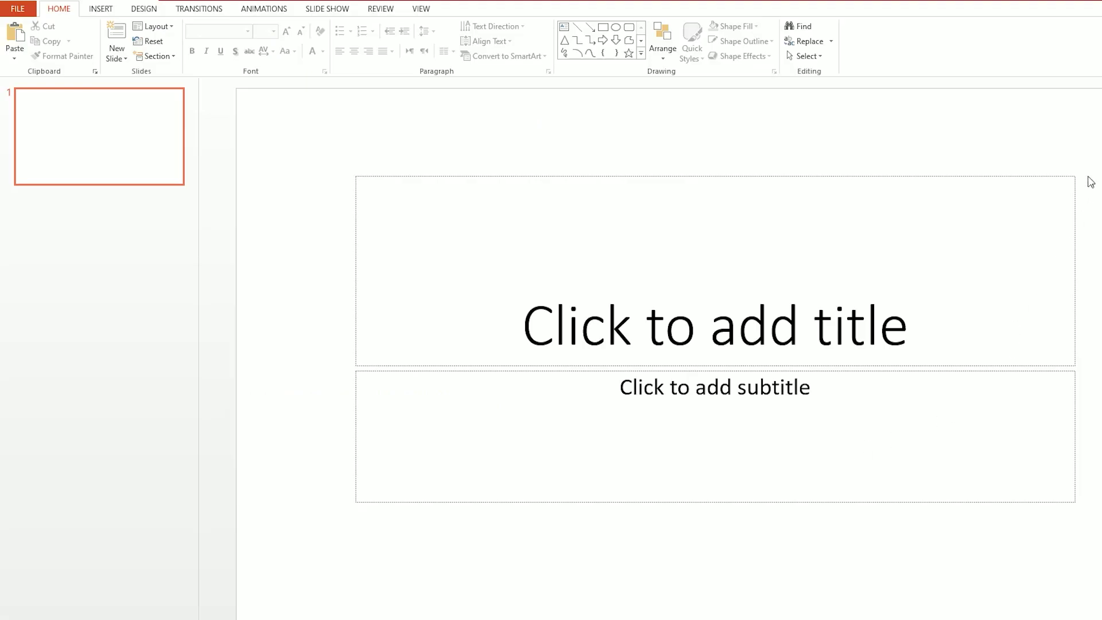
# In PowerPoint, delete the title and subtitle placeholders and set the slide size to 8.5 by 11 in, maximizing the content
pyautogui.moveTo(1097, 129); pyautogui.dragTo(339, 537)
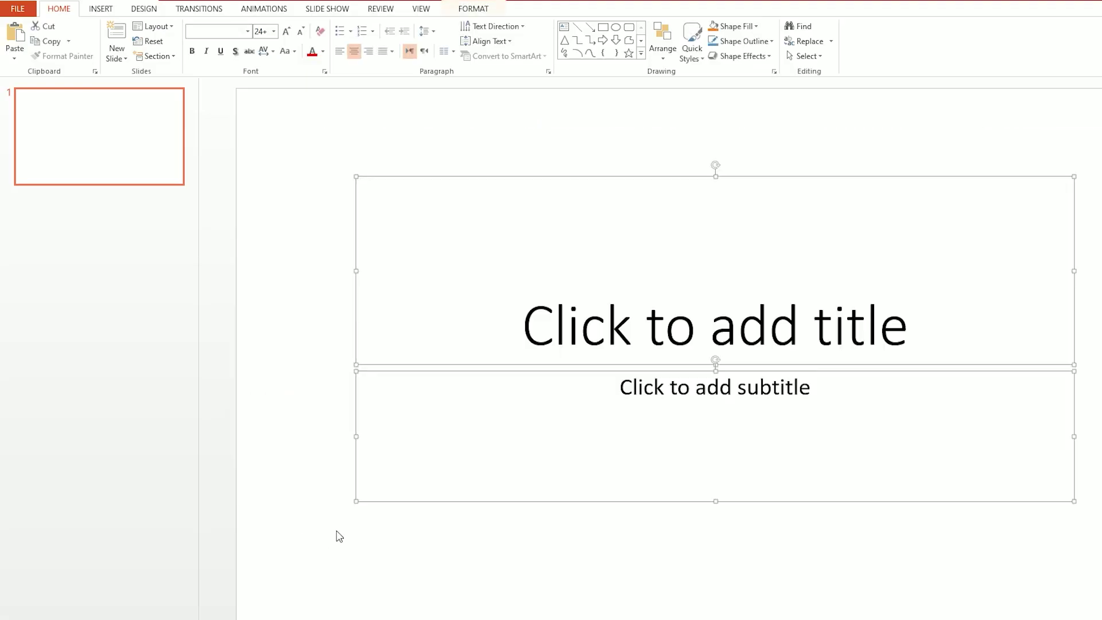
pyautogui.press('Delete')
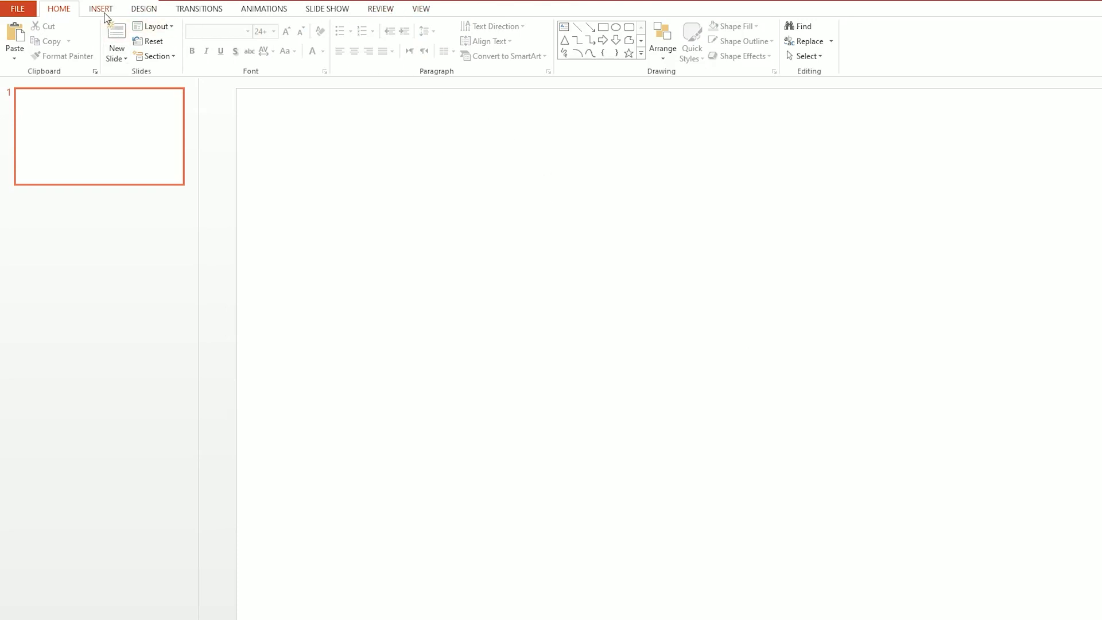
pyautogui.click(144, 10)
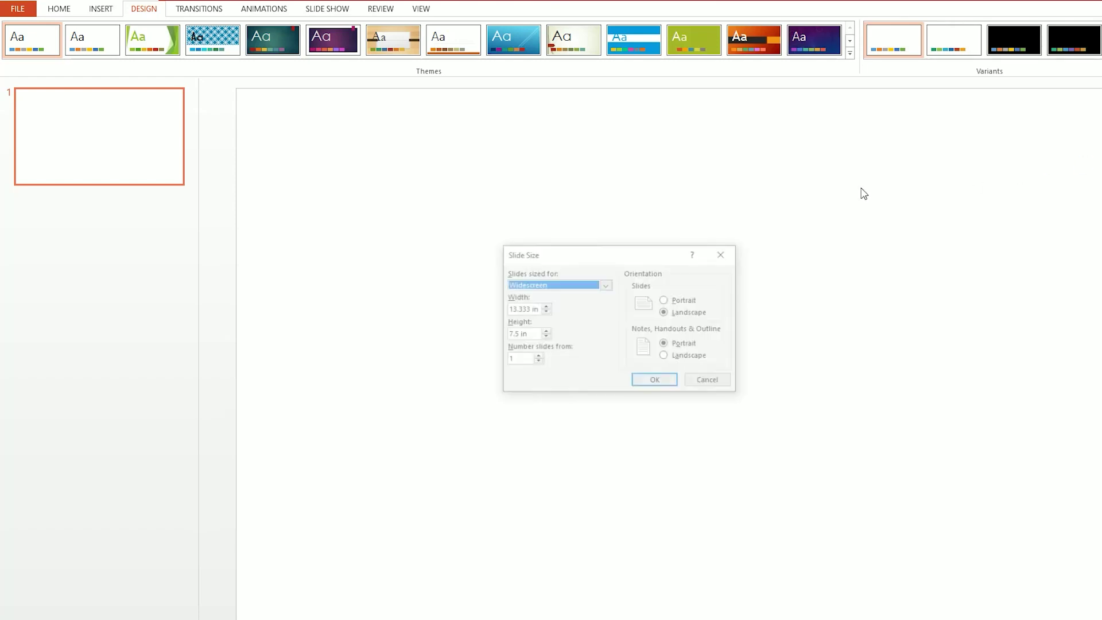
pyautogui.click(523, 310)
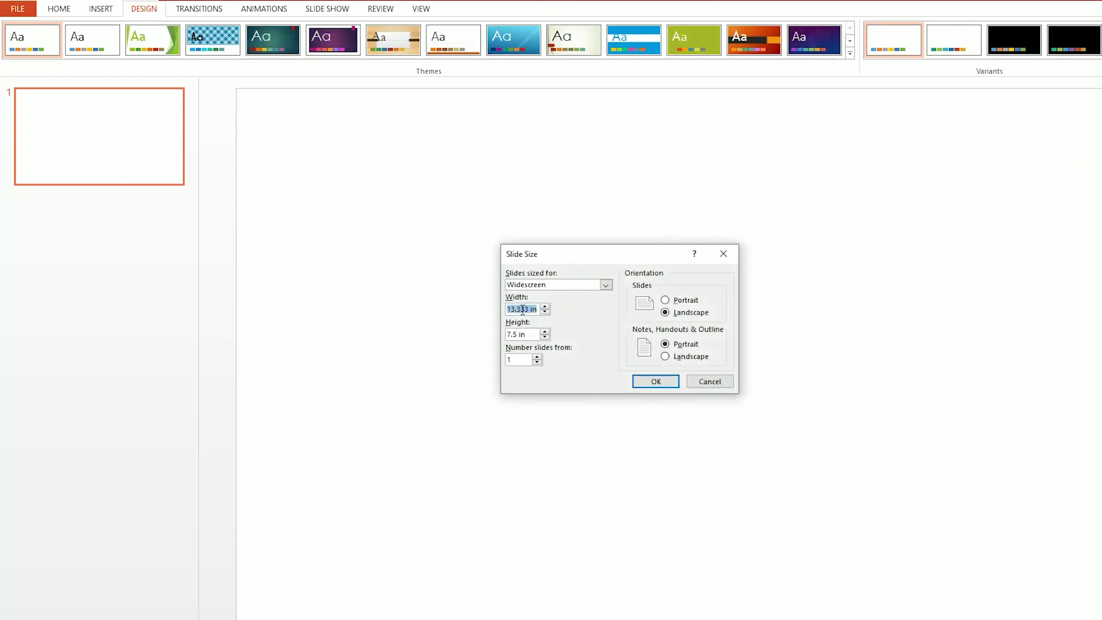
pyautogui.write('8.5')
pyautogui.press('Tab')
pyautogui.write('11')
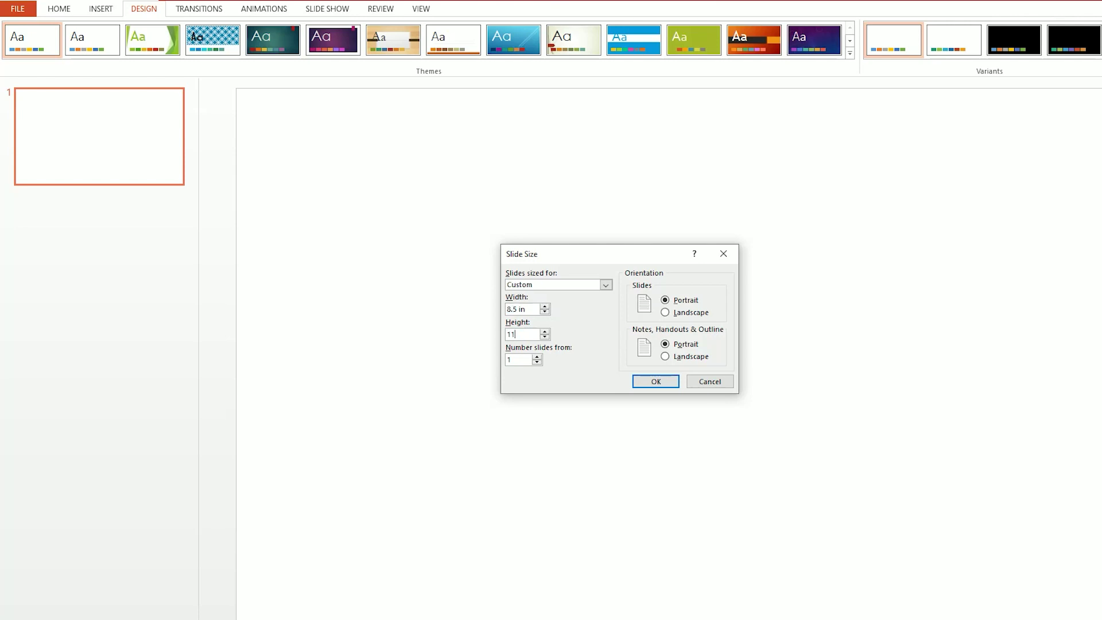
pyautogui.click(658, 383)
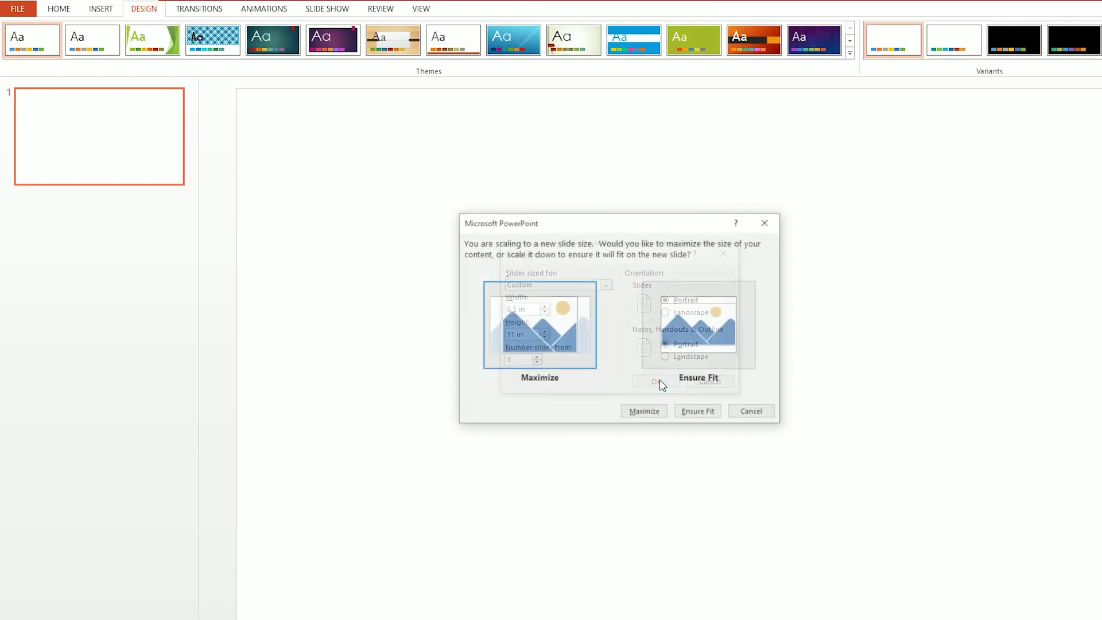
pyautogui.click(655, 414)
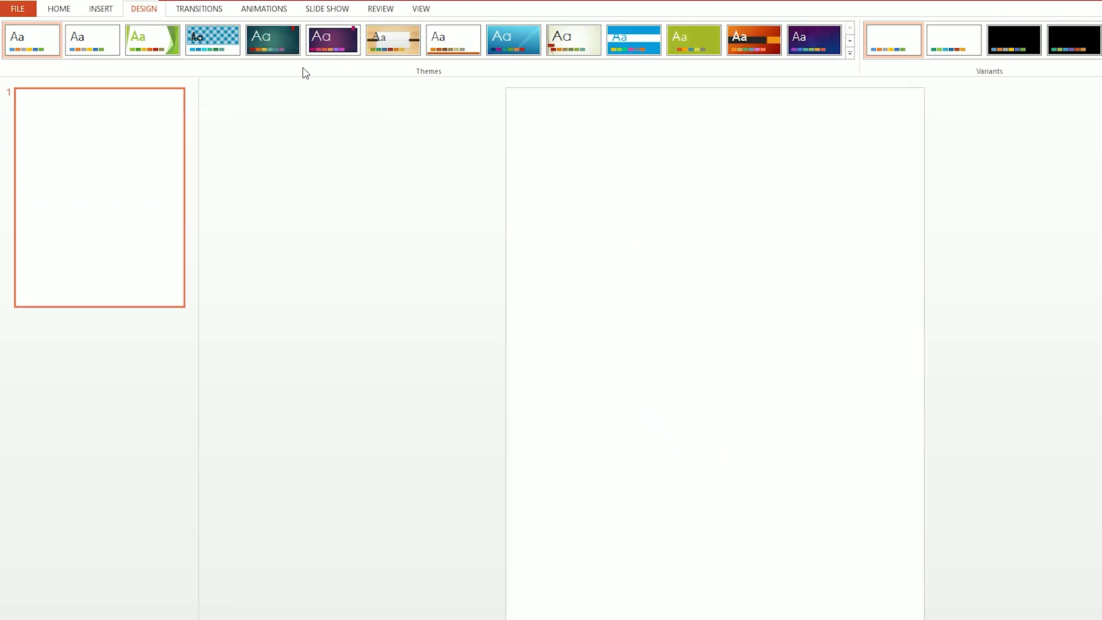
# Insert a table with 34 columns and 44 rows on the blank slide
pyautogui.click(104, 16)
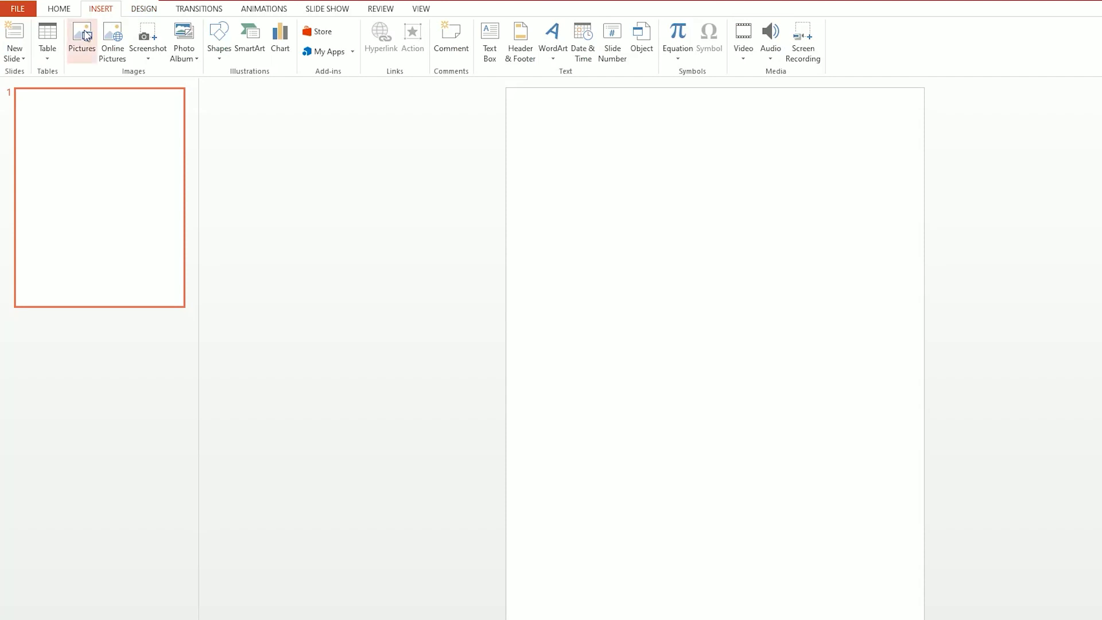
pyautogui.click(56, 51)
pyautogui.click(63, 194)
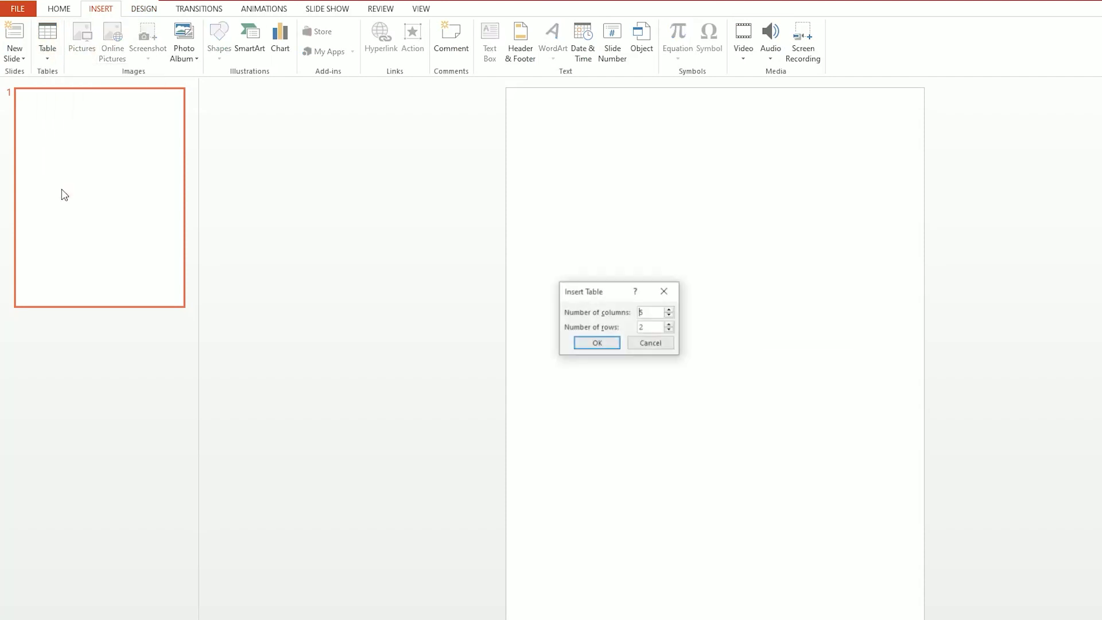
pyautogui.moveTo(655, 316); pyautogui.dragTo(600, 312)
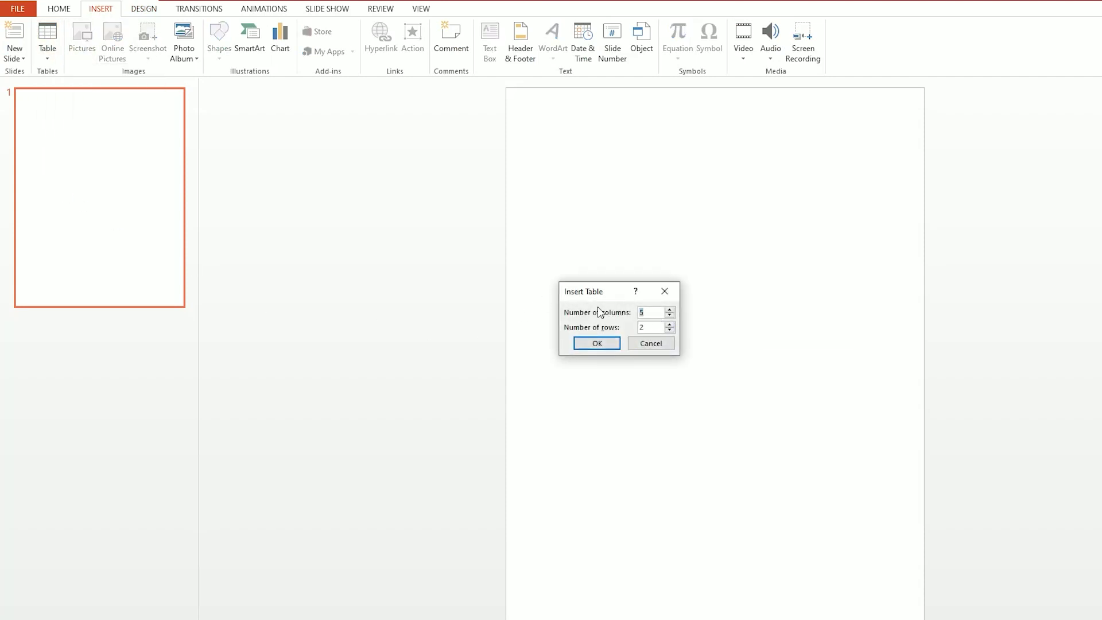
pyautogui.press('Tab')
pyautogui.press('Return')
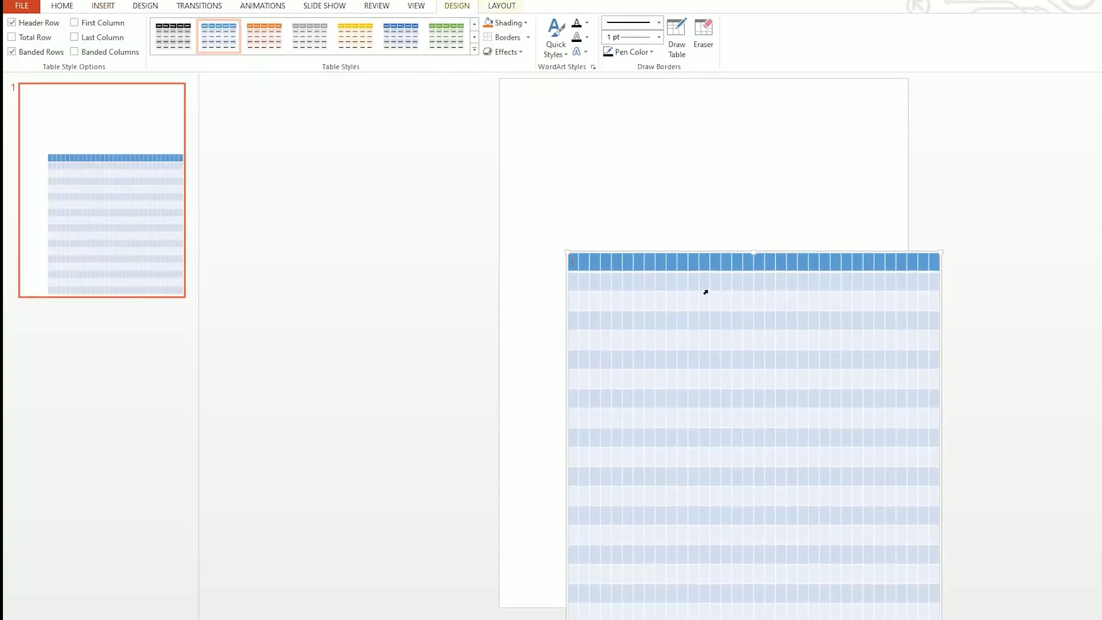
pyautogui.scroll(-5, 713, 250)
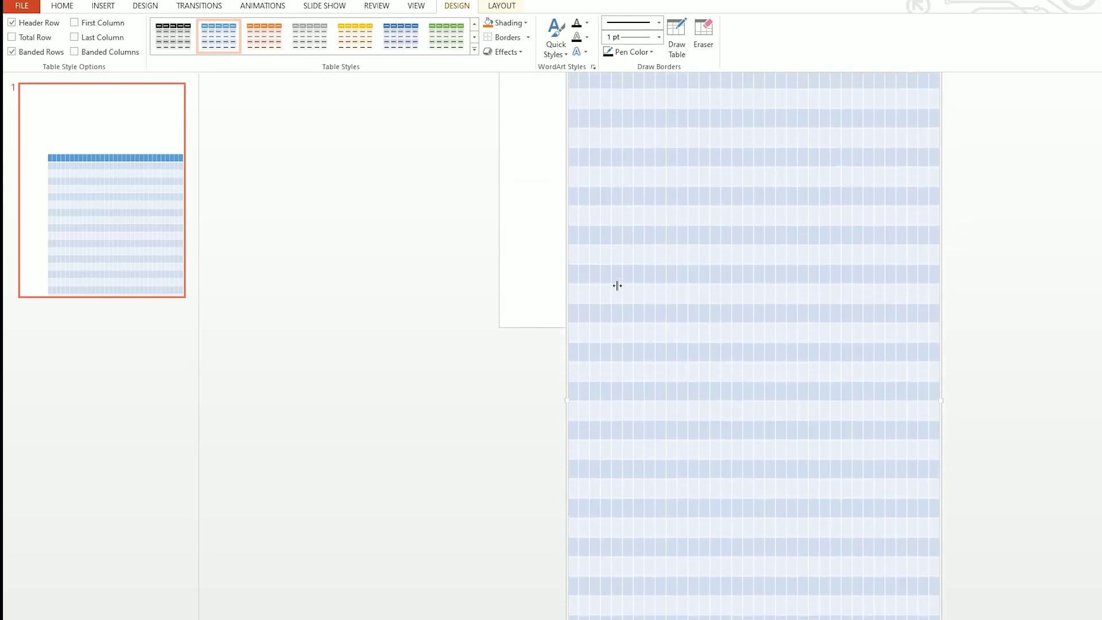
pyautogui.scroll(5, 626, 295)
pyautogui.scroll(1, 625, 295)
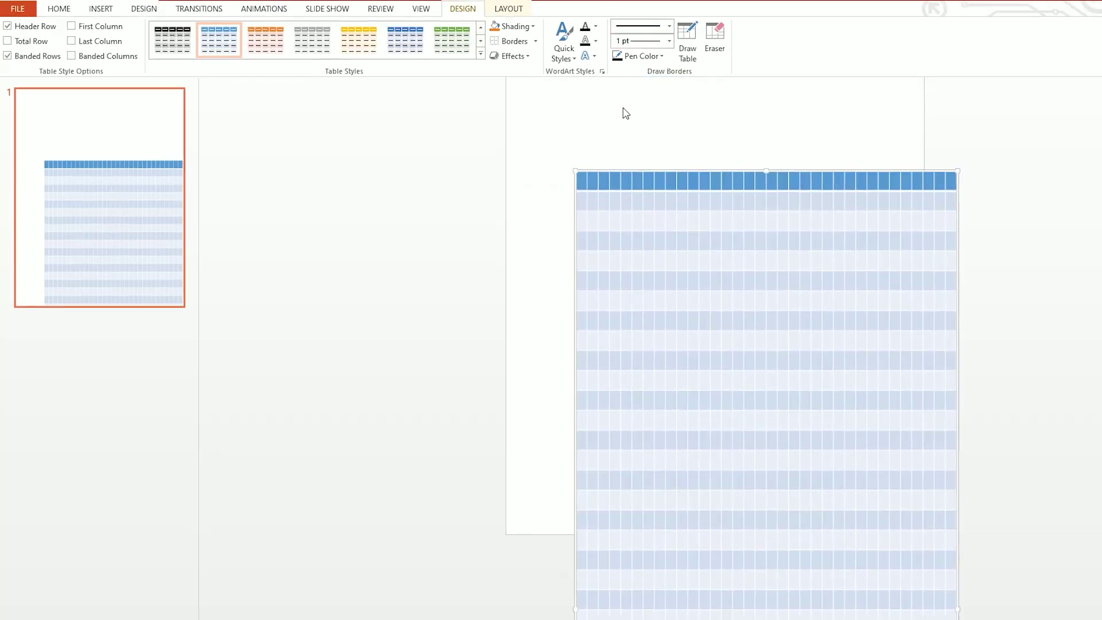
# Apply the unfilled black grid style to the table and set its font size to 1
pyautogui.click(480, 54)
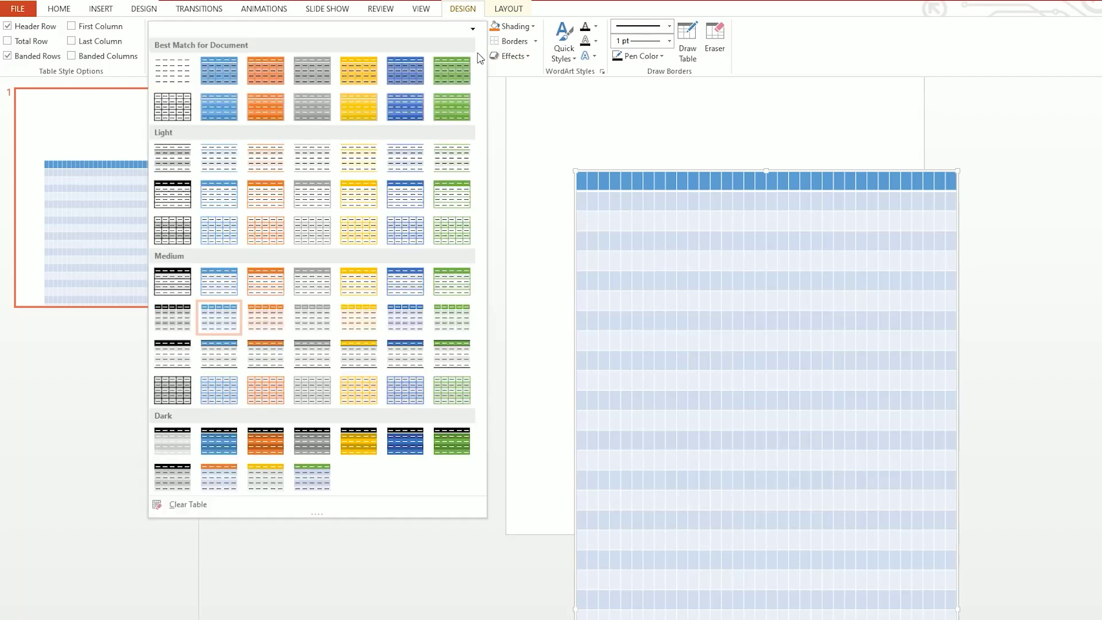
pyautogui.click(184, 112)
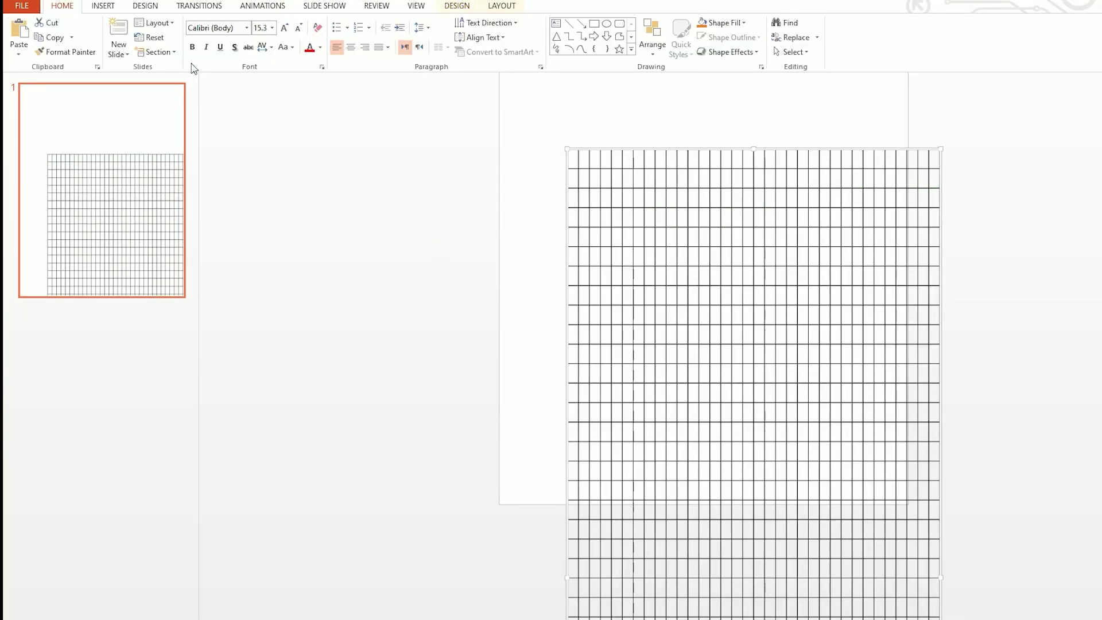
pyautogui.click(259, 28)
pyautogui.press('Return')
# Set the table's cell height and cell width both to 0.25 in
pyautogui.click(465, 5)
pyautogui.click(497, 7)
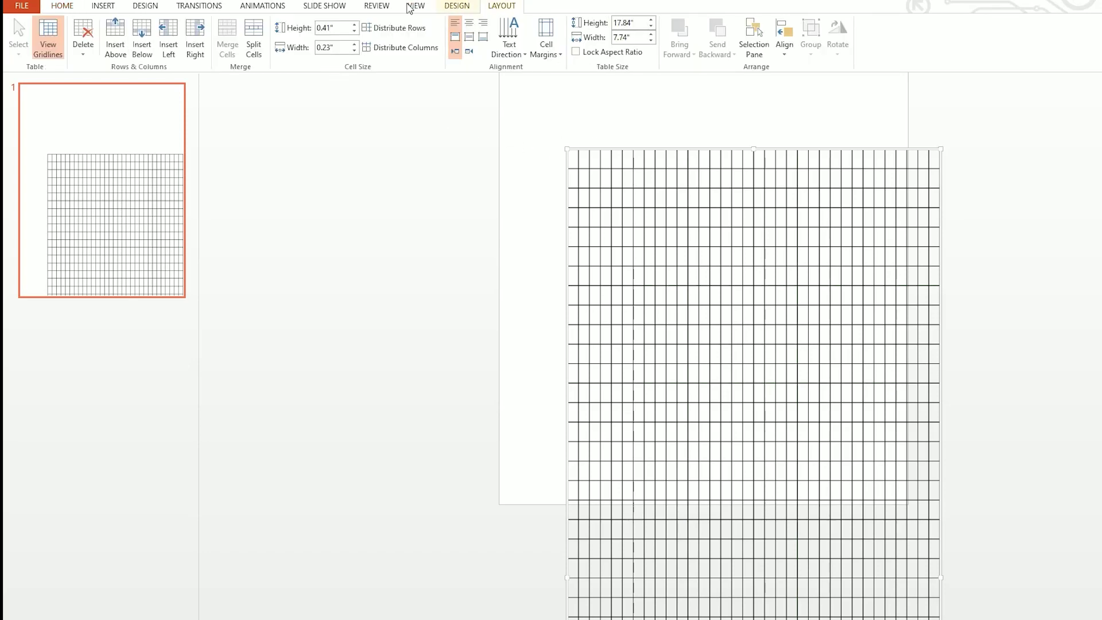
pyautogui.click(333, 27)
pyautogui.write('0.25')
pyautogui.press('Return')
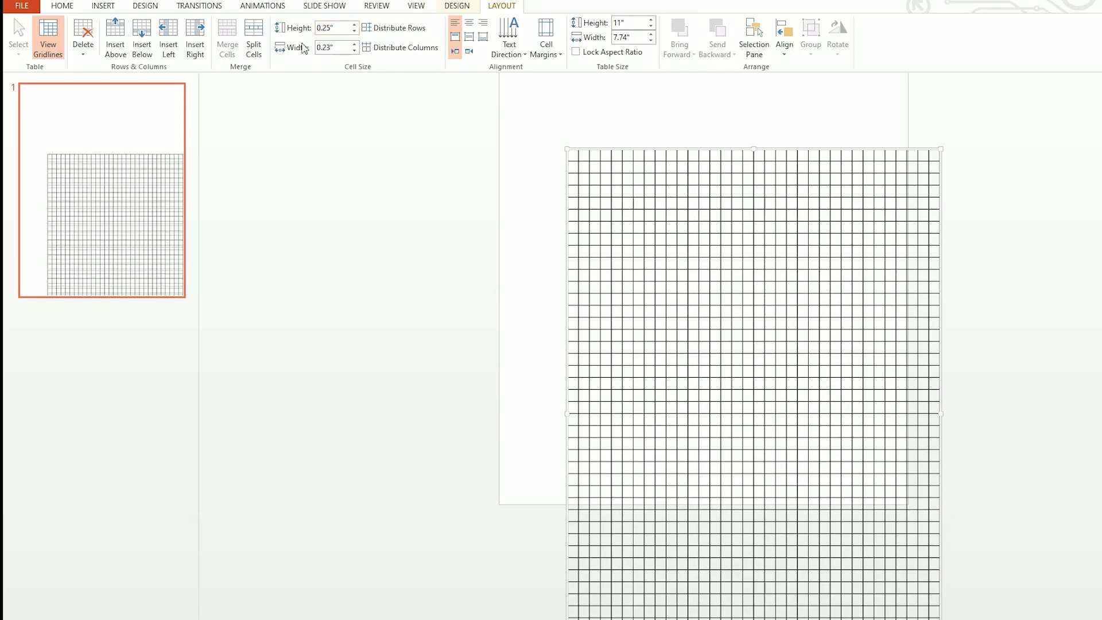
pyautogui.click(319, 45)
pyautogui.write('0.')
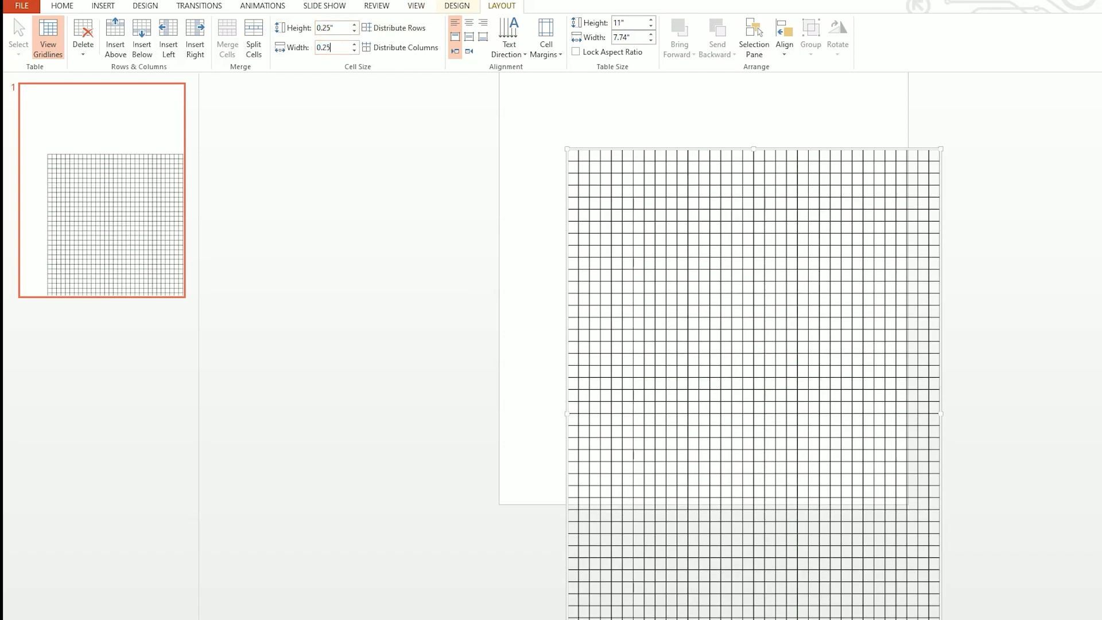
pyautogui.write('25')
pyautogui.press('Return')
# Move the grid table onto the slide so that it covers the whole page, and deselect it
pyautogui.scroll(3, 665, 231)
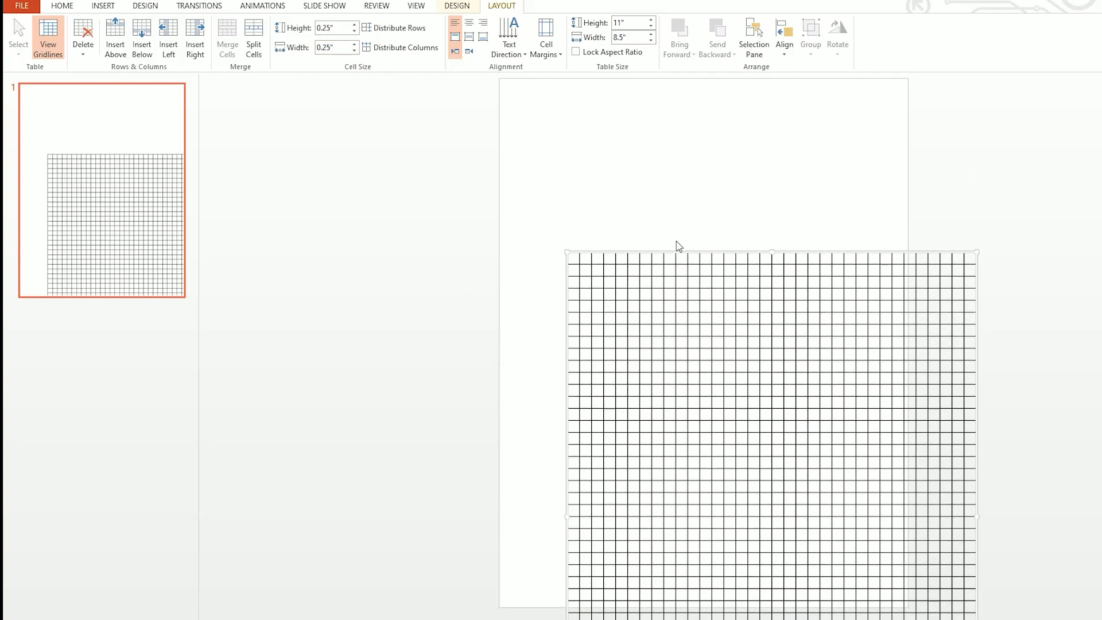
pyautogui.moveTo(670, 251); pyautogui.dragTo(601, 73)
pyautogui.click(918, 170)
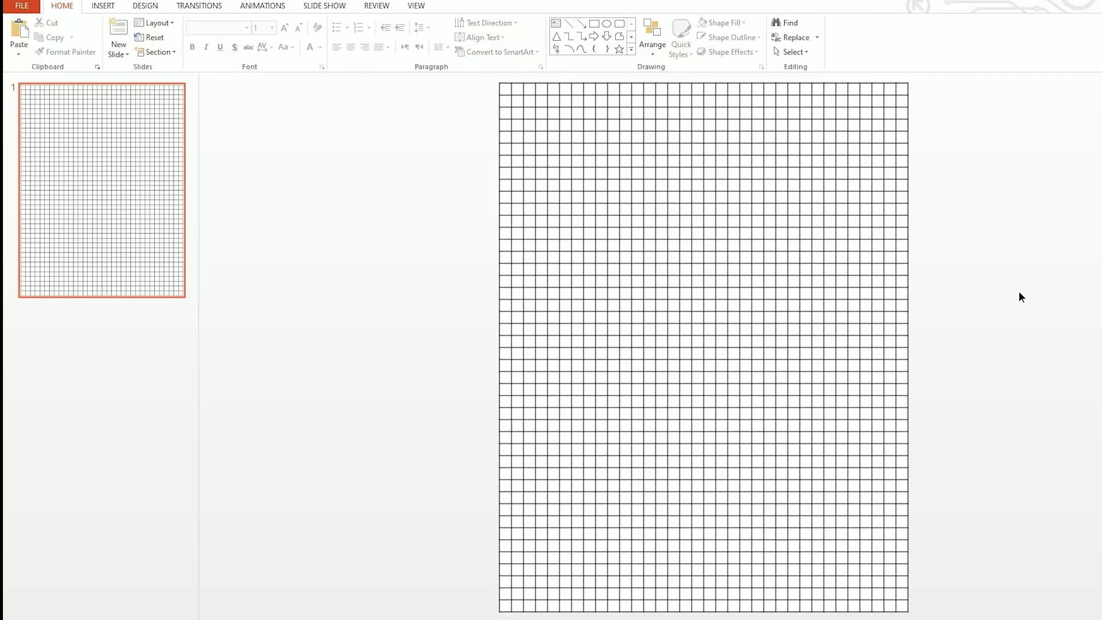
# Try duplicating the grid slide as a second page, and delete the duplicate
pyautogui.click(128, 193)
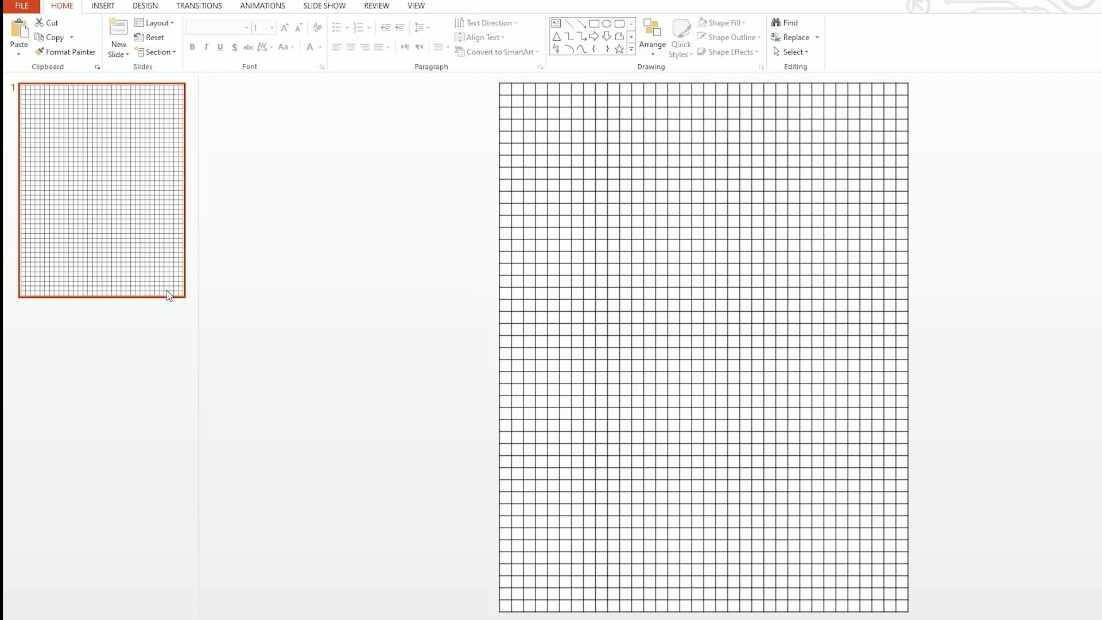
pyautogui.hotkey('ctrl', 'd')
pyautogui.click(114, 361)
pyautogui.click(116, 215)
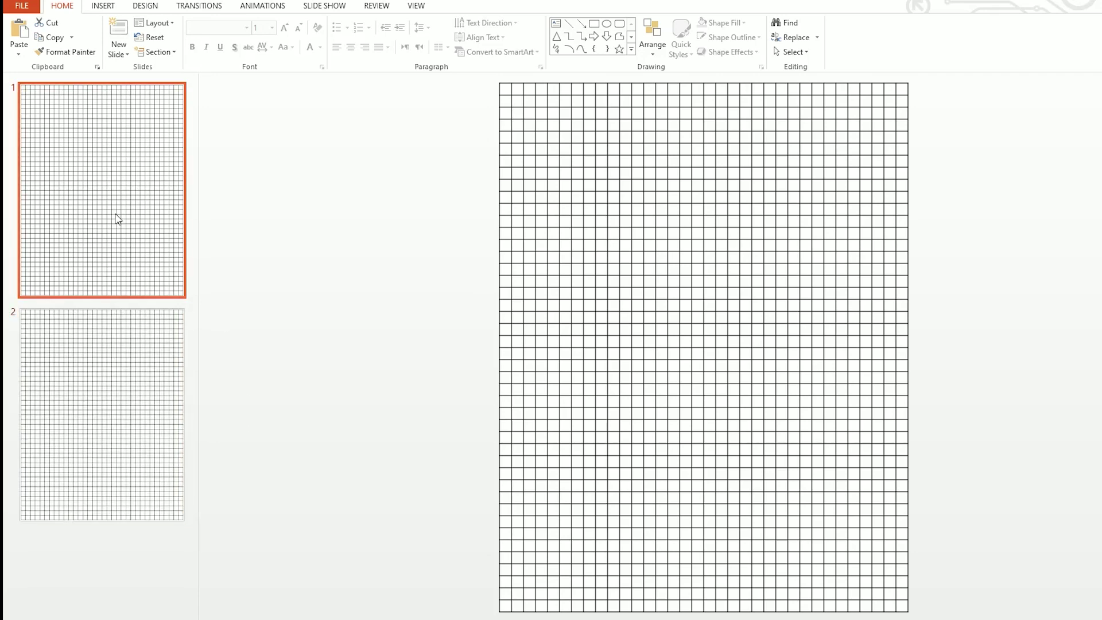
pyautogui.click(136, 389)
pyautogui.press('Delete')
pyautogui.click(275, 136)
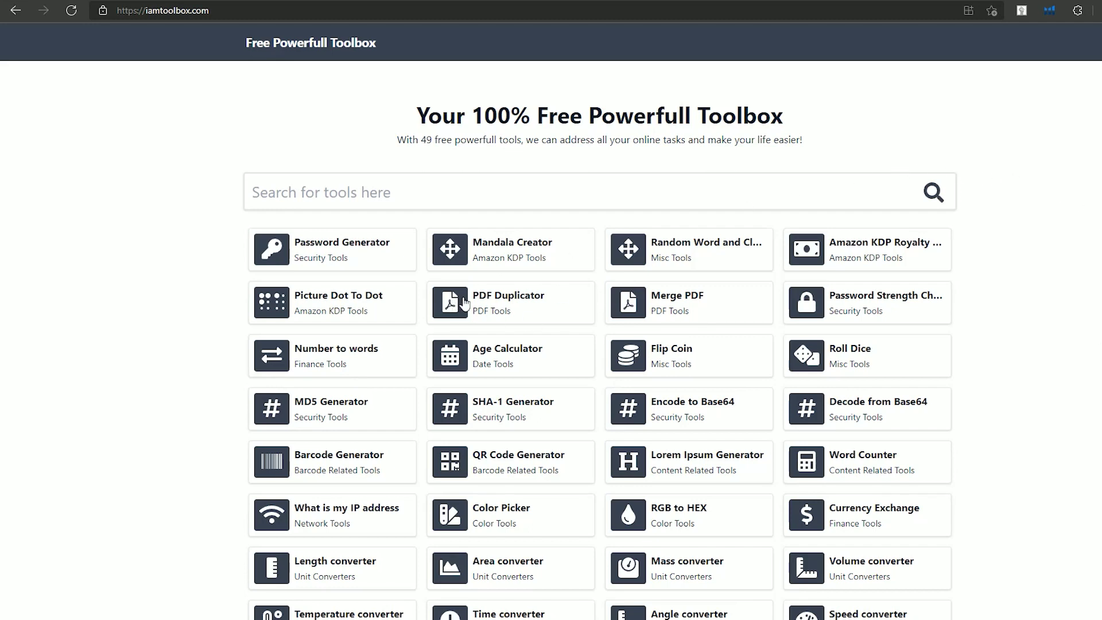
# Use the PDF Duplicator on iamtoolbox.com to merge and duplicate grid.pdf into a single file with 100 copies
pyautogui.click(492, 302)
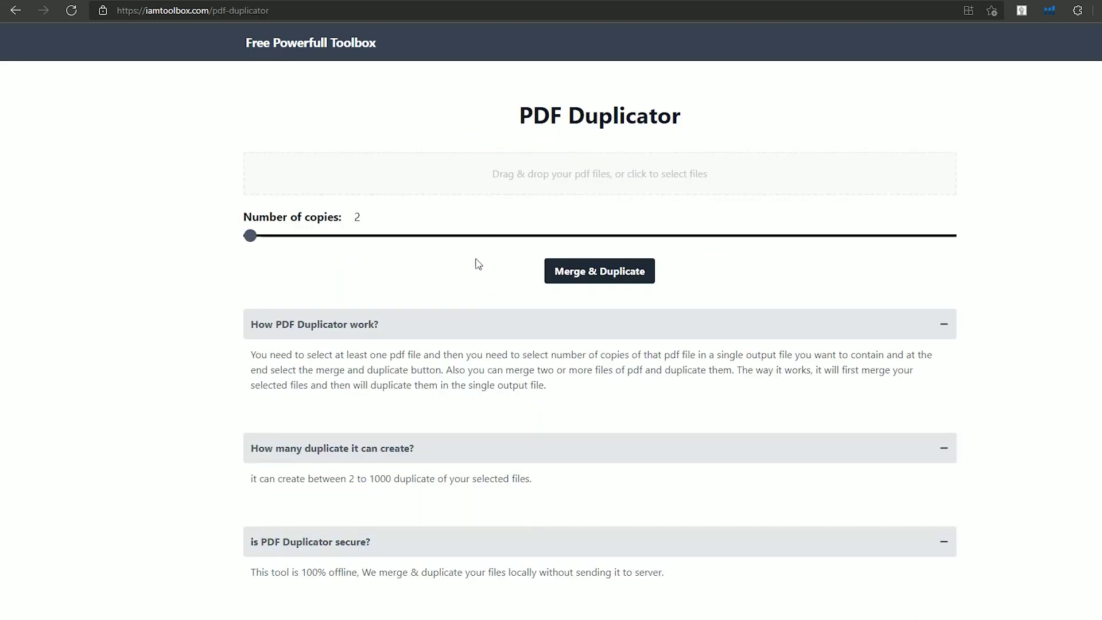
pyautogui.doubleClick(367, 213)
pyautogui.write('100')
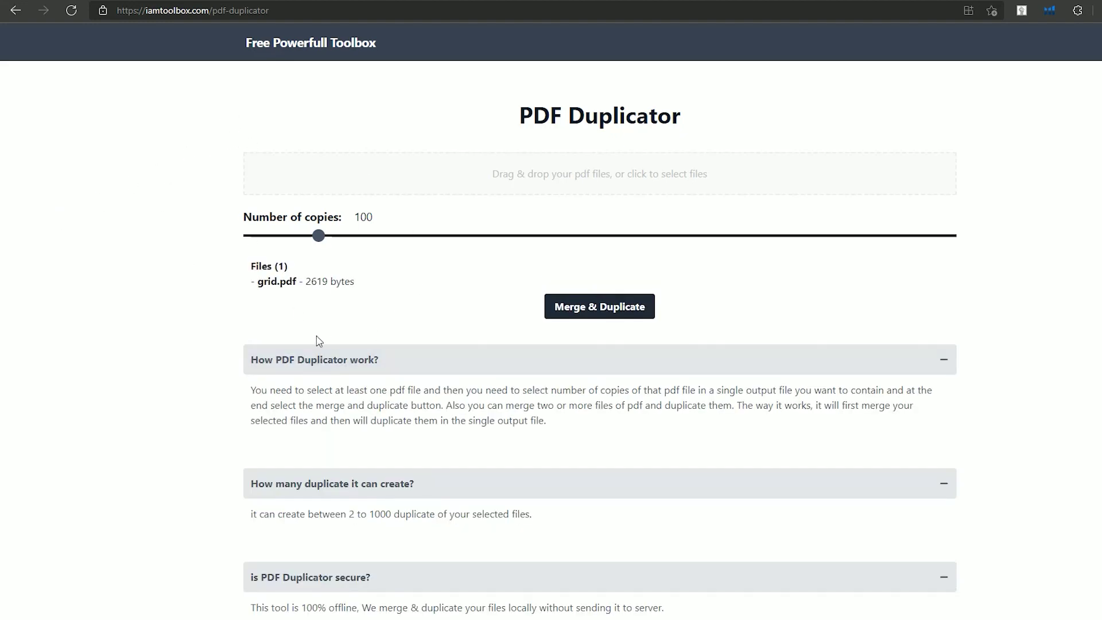
pyautogui.click(613, 311)
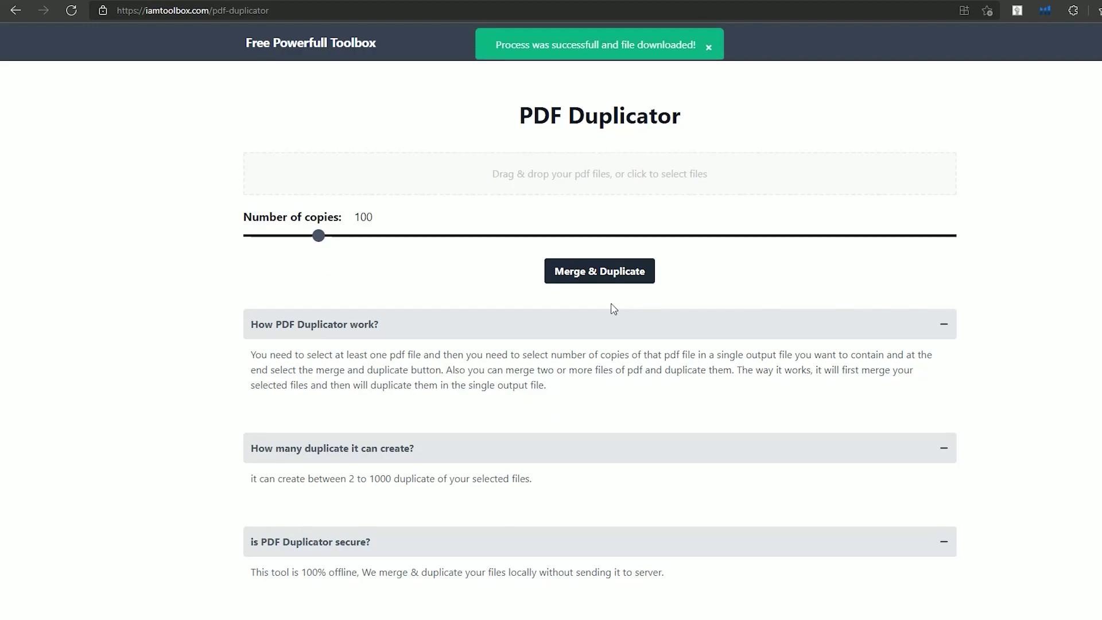
# Open the downloaded merged PDF, look through its grid pages and return to the first page
pyautogui.click(999, 65)
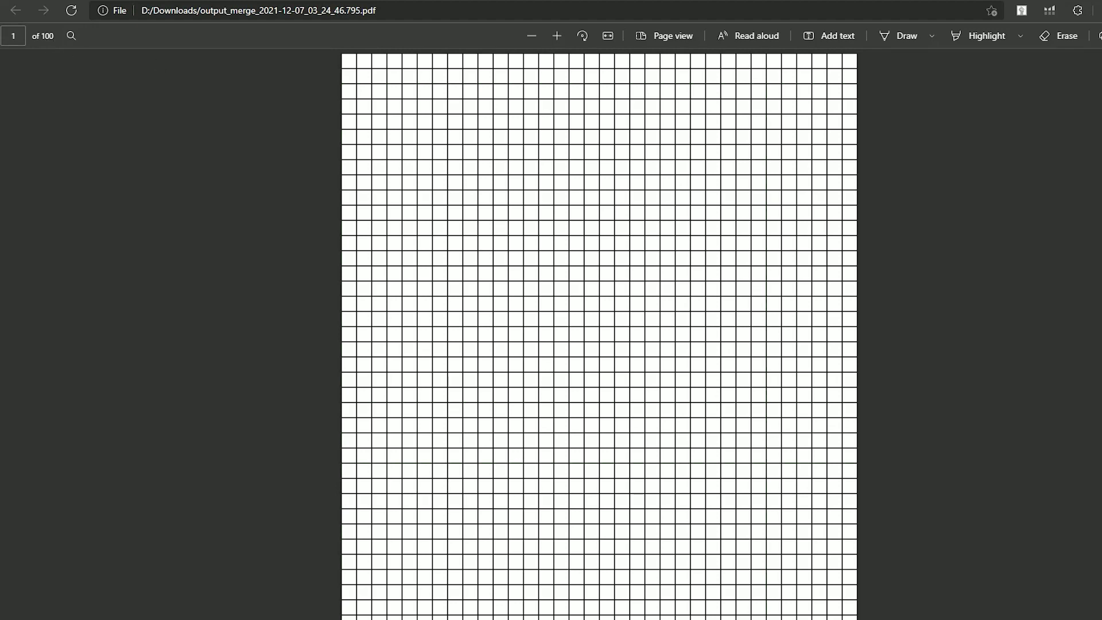
pyautogui.scroll(-20, 599, 334)
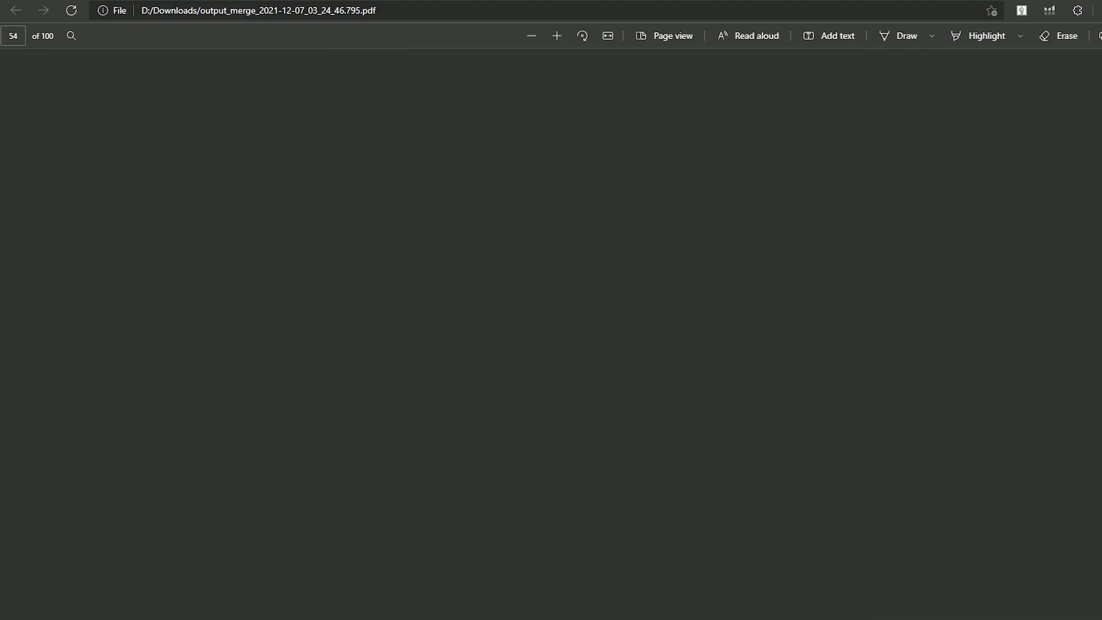
pyautogui.press('Home')
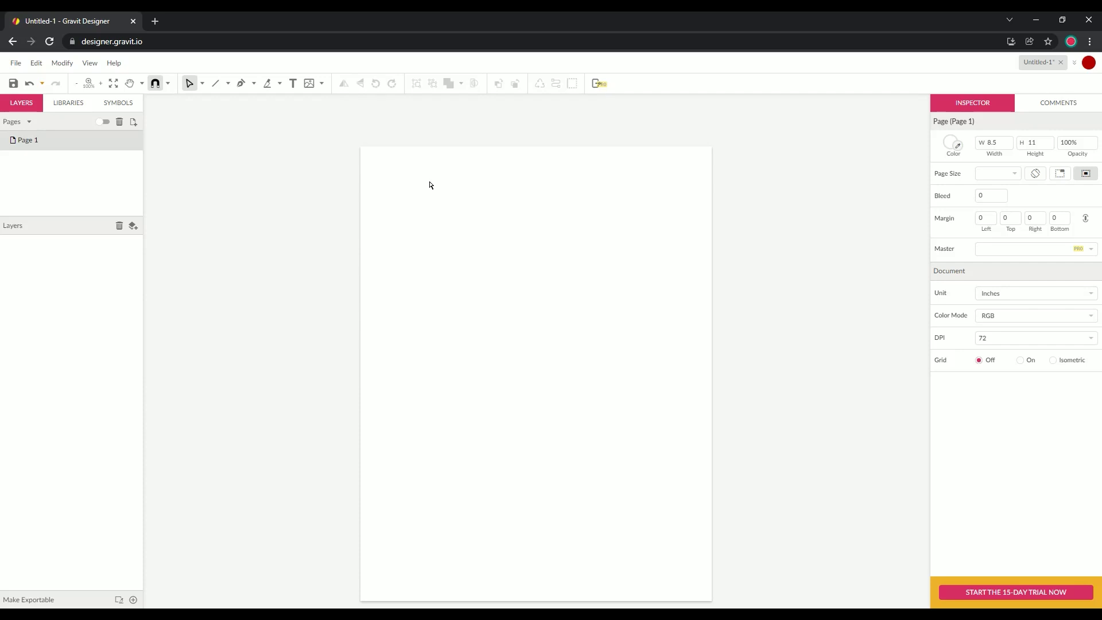
# In Gravit Designer, create a new design measuring 8.5 by 11 in
pyautogui.click(17, 65)
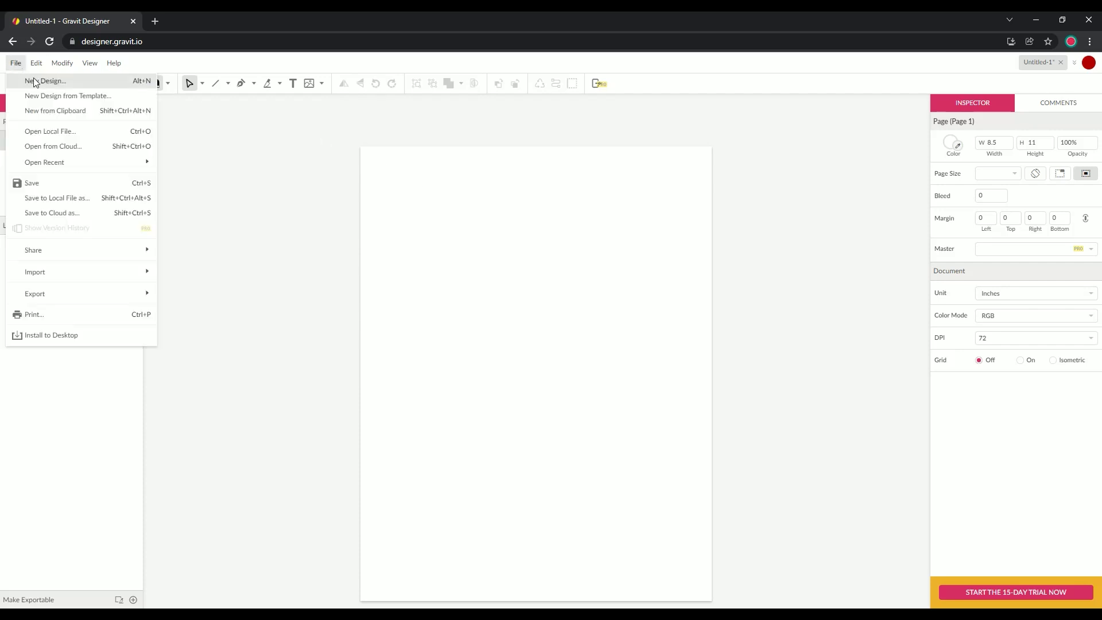
pyautogui.click(33, 77)
pyautogui.moveTo(526, 202)
pyautogui.mouseDown()
pyautogui.moveTo(467, 202)
pyautogui.moveTo(530, 210)
pyautogui.mouseUp()
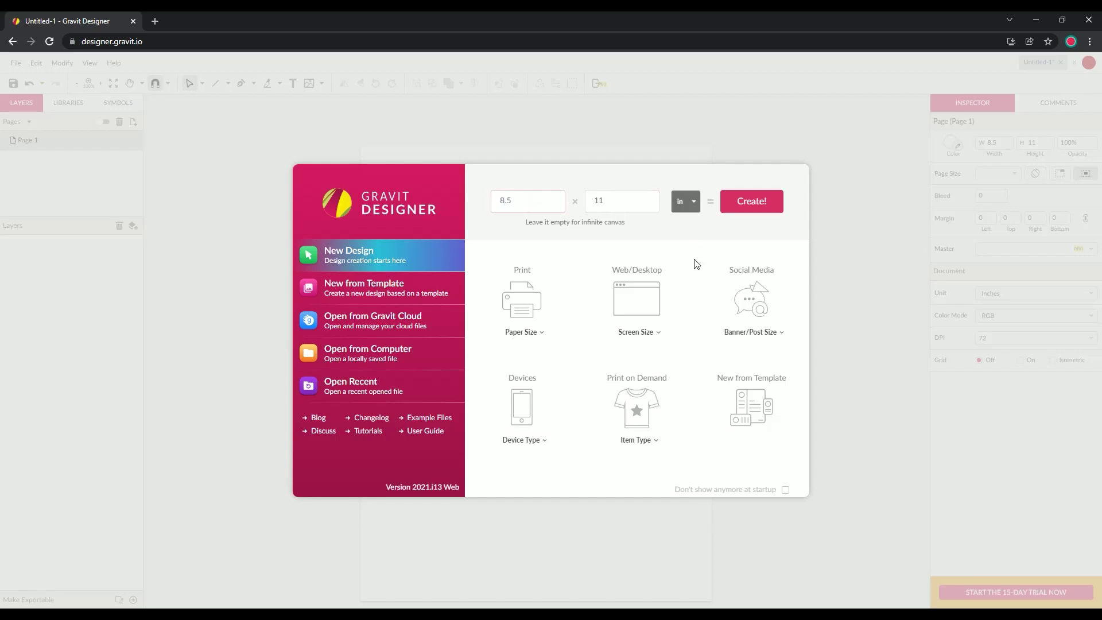
pyautogui.click(766, 199)
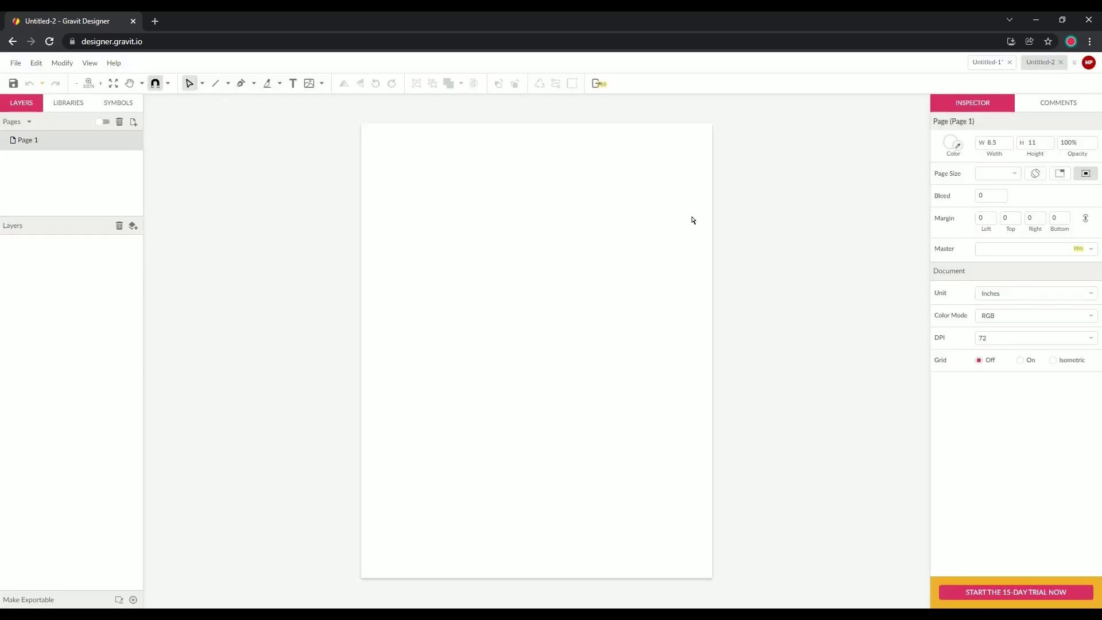
# Draw a horizontal line across the full page width, align it to the page top, and place a duplicate 0.25 in below
pyautogui.click(219, 87)
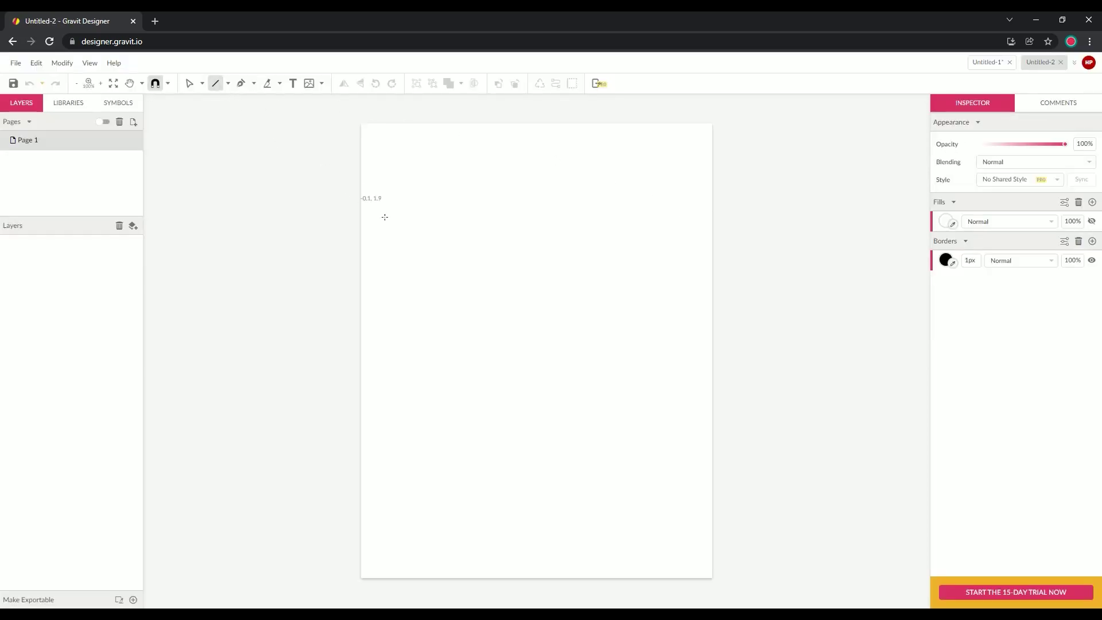
pyautogui.moveTo(361, 207); pyautogui.dragTo(713, 208)
pyautogui.click(1049, 121)
pyautogui.hotkey('ctrl', 'd')
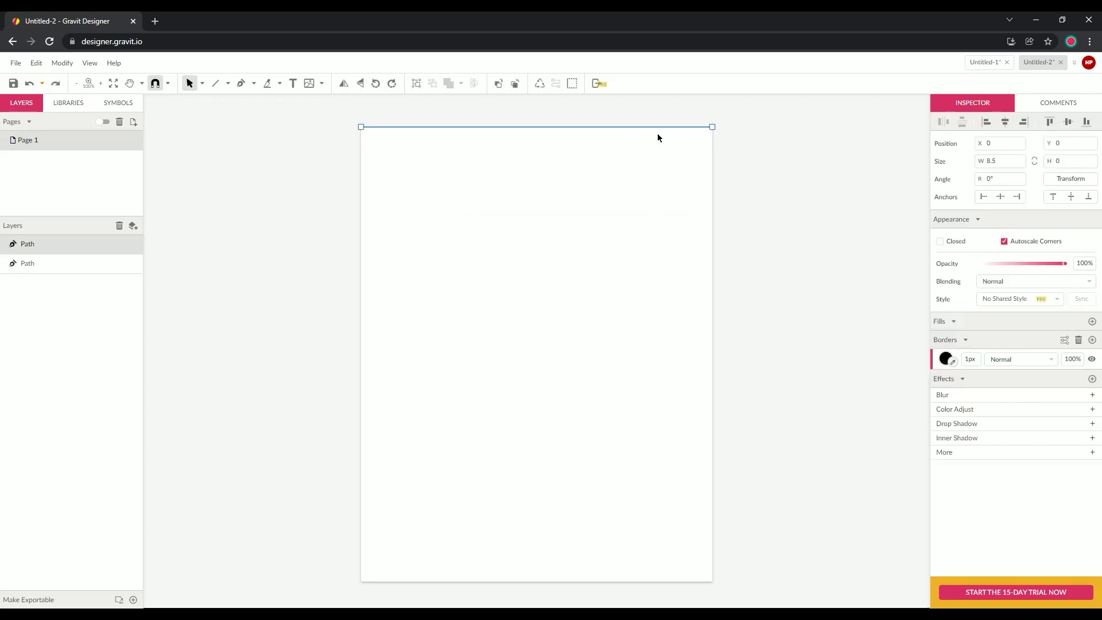
pyautogui.press('Down')
# Duplicate both horizontal lines and set the copied pair's Y position to 0.5 in
pyautogui.moveTo(820, 181); pyautogui.dragTo(304, 94)
pyautogui.hotkey('ctrl', 'd')
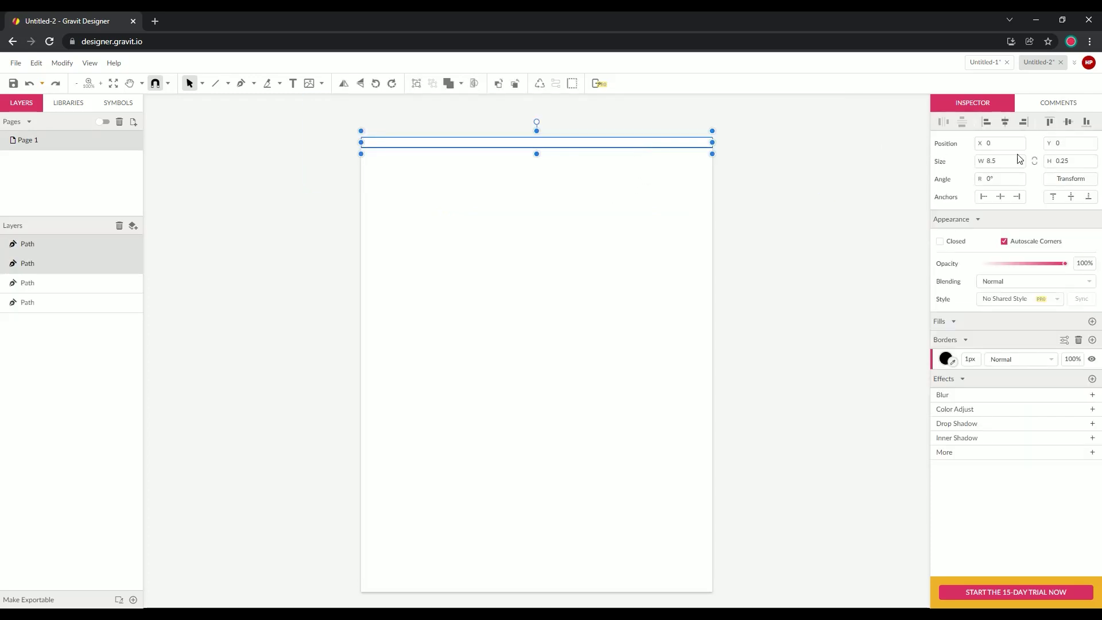
pyautogui.click(1073, 145)
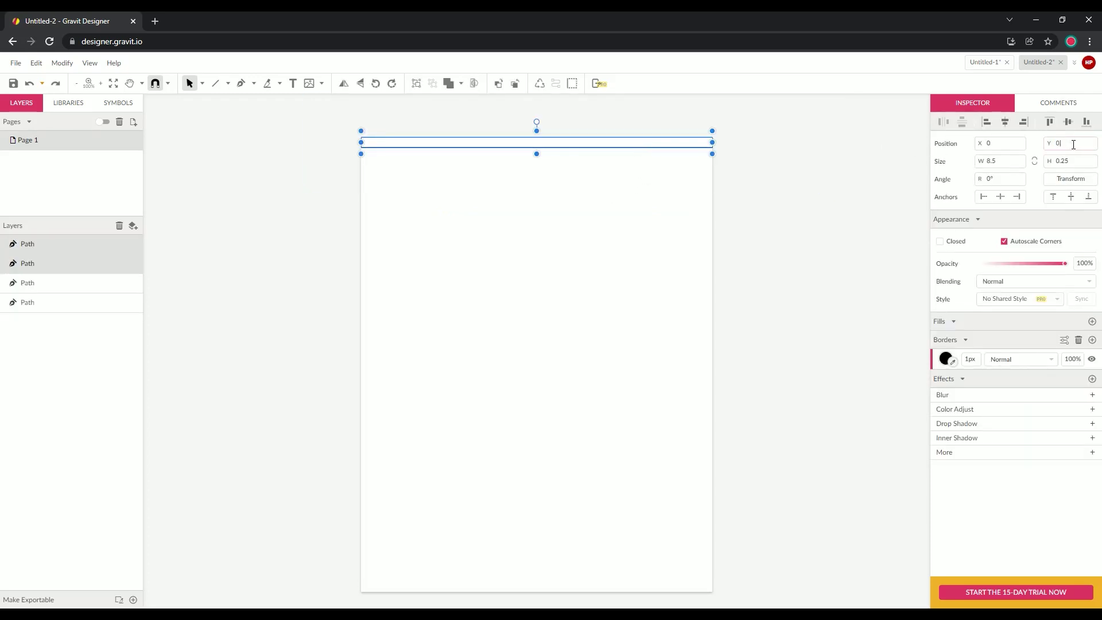
pyautogui.write('0.5')
pyautogui.press('Return')
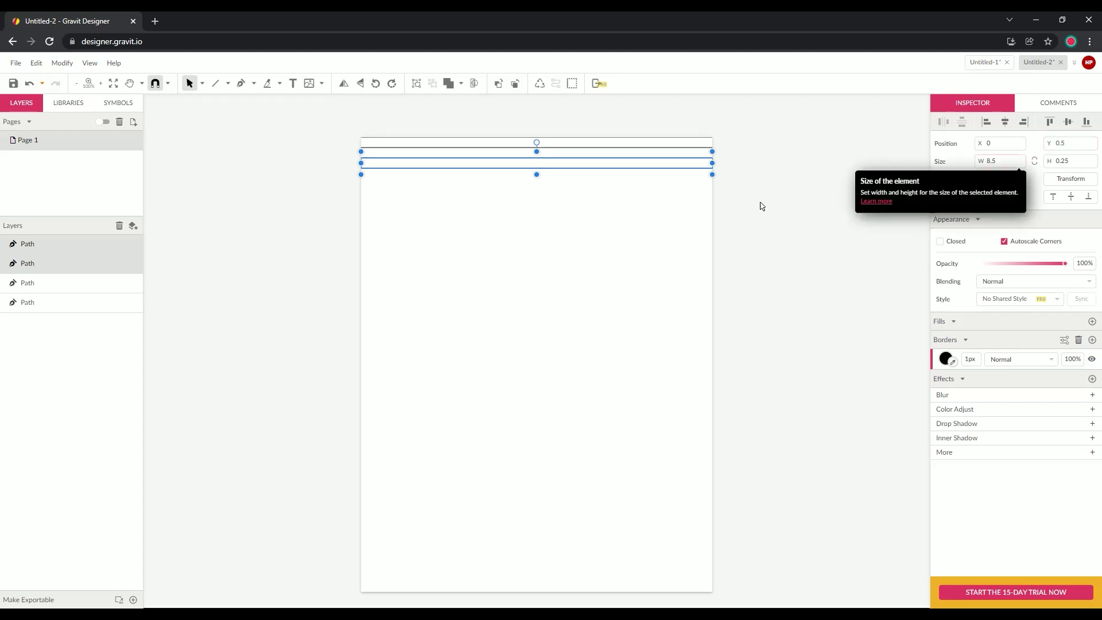
# Duplicate the four horizontal lines and set the copies' Y position to 1 in
pyautogui.moveTo(802, 211); pyautogui.dragTo(294, 118)
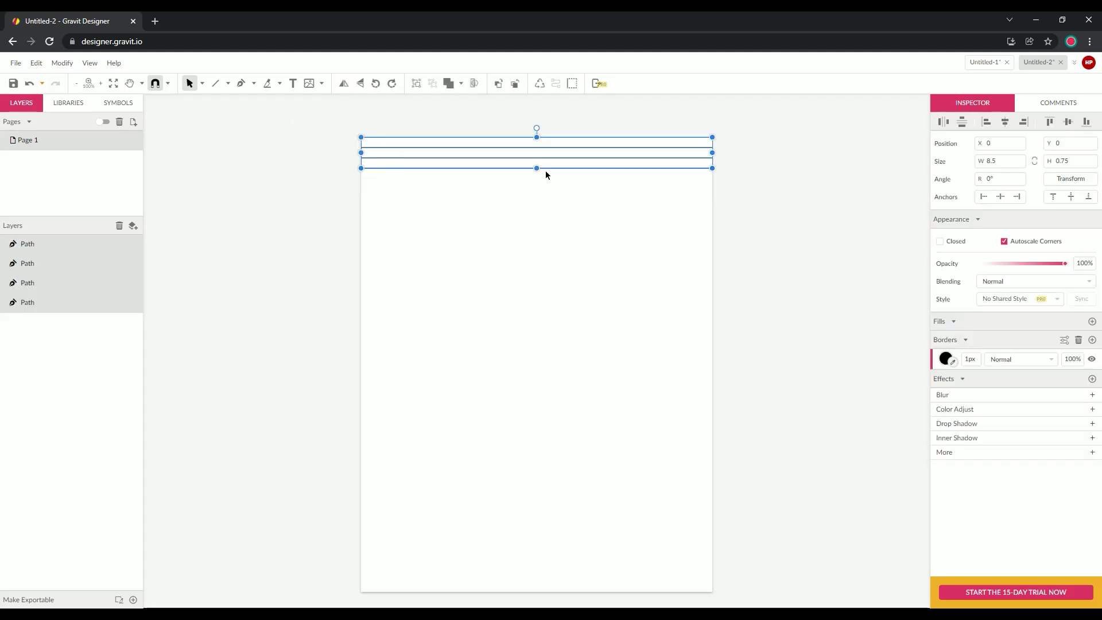
pyautogui.click(1082, 143)
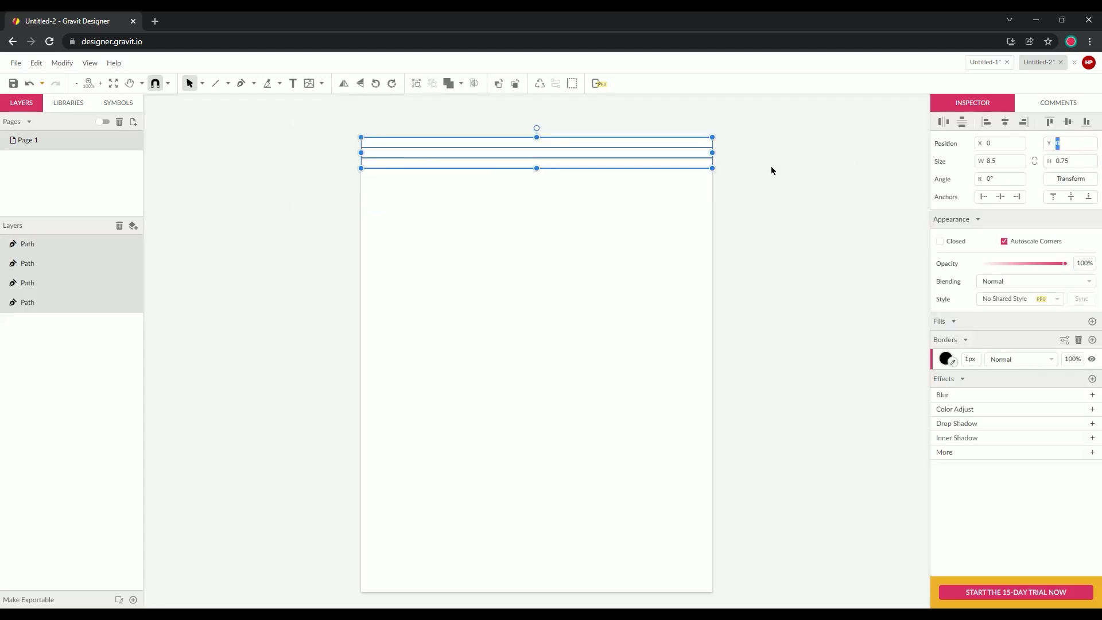
pyautogui.moveTo(798, 207); pyautogui.dragTo(240, 117)
pyautogui.hotkey('ctrl', 'd')
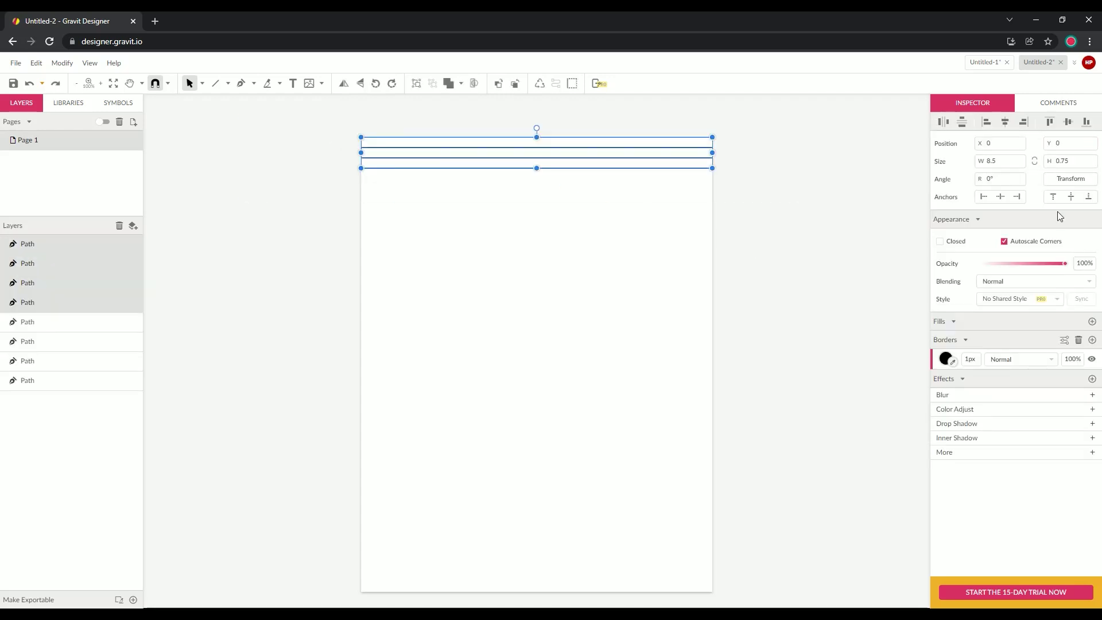
pyautogui.click(1071, 143)
pyautogui.write('0.75')
pyautogui.hotkey('ctrl', 'z')
pyautogui.write('1')
pyautogui.press('Return')
# Duplicate all eight horizontal lines and set the copied block's Y position to 2 in
pyautogui.moveTo(798, 235); pyautogui.dragTo(247, 118)
pyautogui.click(1074, 143)
pyautogui.moveTo(587, 209); pyautogui.dragTo(589, 290)
pyautogui.hotkey('ctrl', 'z')
pyautogui.moveTo(792, 301); pyautogui.dragTo(345, 120)
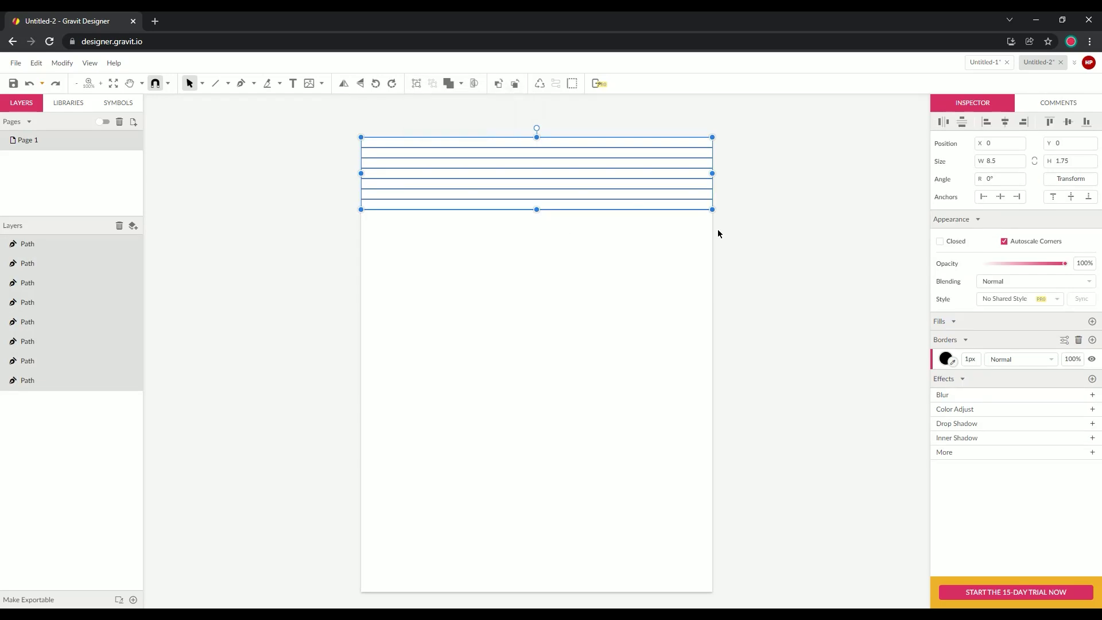
pyautogui.hotkey('ctrl', 'd')
pyautogui.moveTo(613, 209); pyautogui.dragTo(609, 293)
pyautogui.click(1072, 143)
pyautogui.write('2')
# Duplicate all sixteen horizontal lines and set the copied block's Y position to 4 in
pyautogui.moveTo(798, 321); pyautogui.dragTo(247, 120)
pyautogui.hotkey('ctrl', 'd')
pyautogui.moveTo(619, 293); pyautogui.dragTo(619, 479)
pyautogui.write('4')
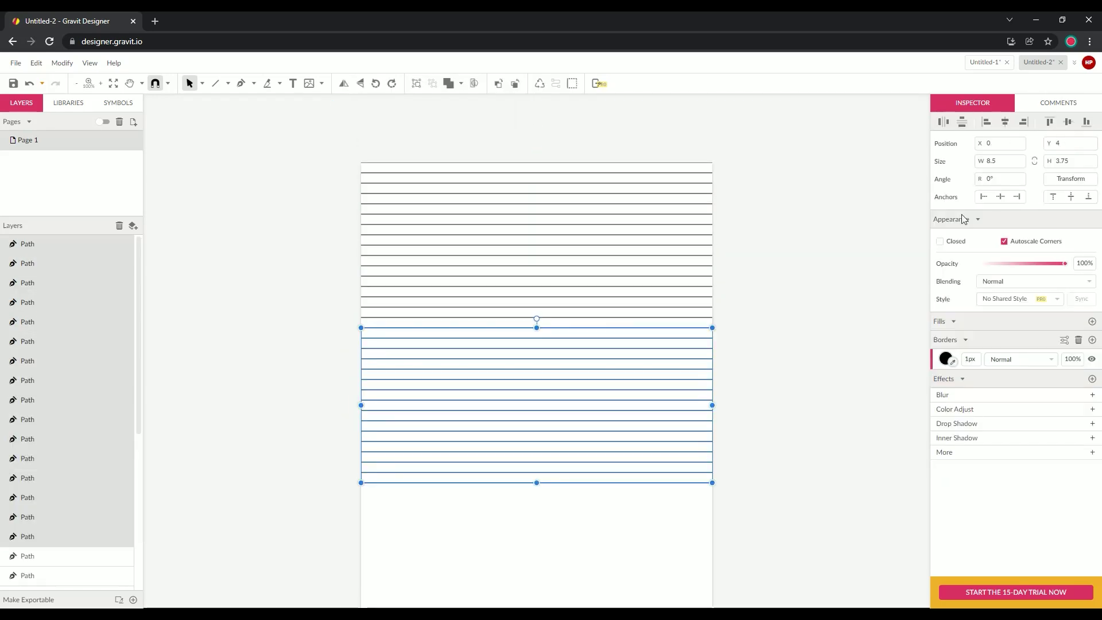
# Duplicate the lowest twelve lines and set the copies' Y position to 8 in to fill the rest of the page
pyautogui.scroll(-1, 796, 468)
pyautogui.moveTo(796, 468); pyautogui.dragTo(273, 311)
pyautogui.hotkey('ctrl', 'd')
pyautogui.moveTo(586, 412); pyautogui.dragTo(586, 539)
pyautogui.click(1076, 144)
pyautogui.write('8')
# Group all the horizontal lines and rotate a duplicate of the group to 90° for the vertical lines
pyautogui.moveTo(763, 574); pyautogui.dragTo(308, 114)
pyautogui.hotkey('ctrl', 'g')
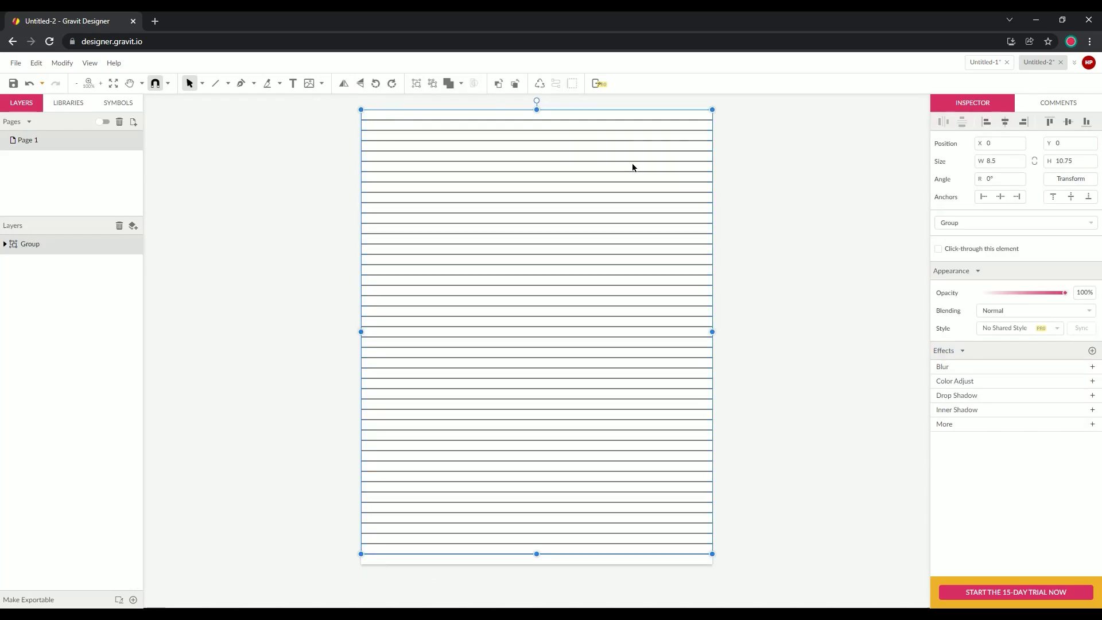
pyautogui.hotkey('ctrl', 'd')
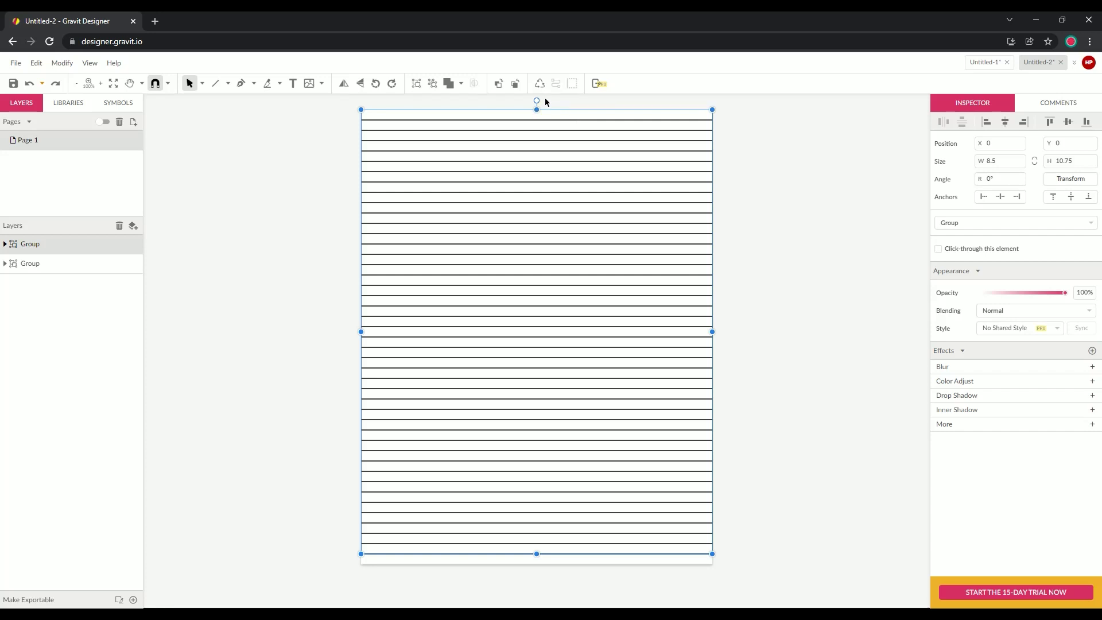
pyautogui.click(999, 179)
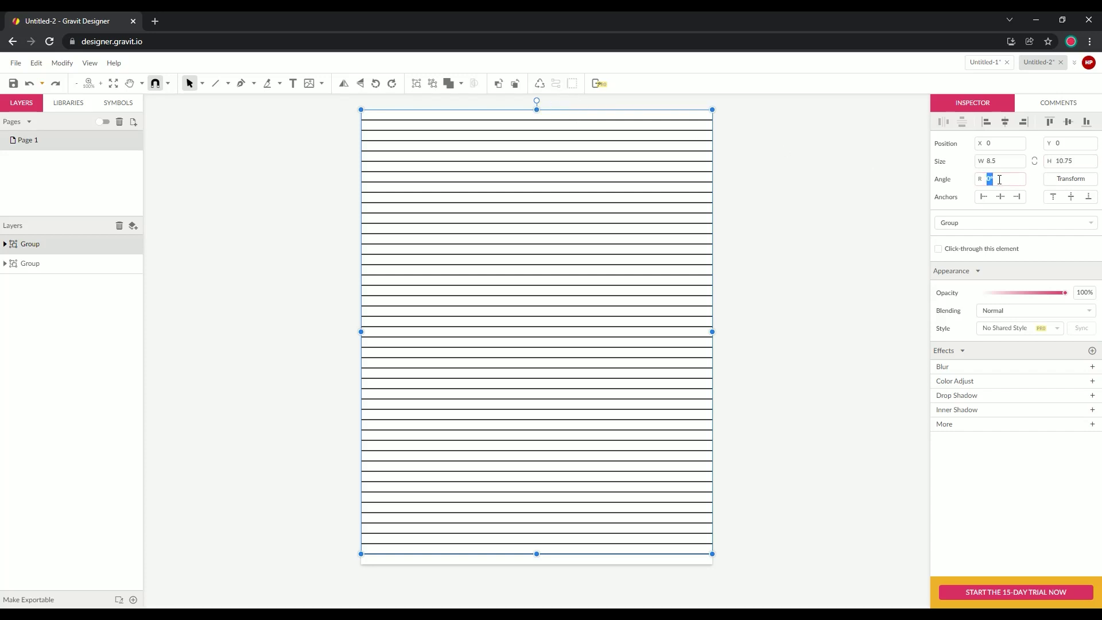
pyautogui.write('90')
pyautogui.press('Return')
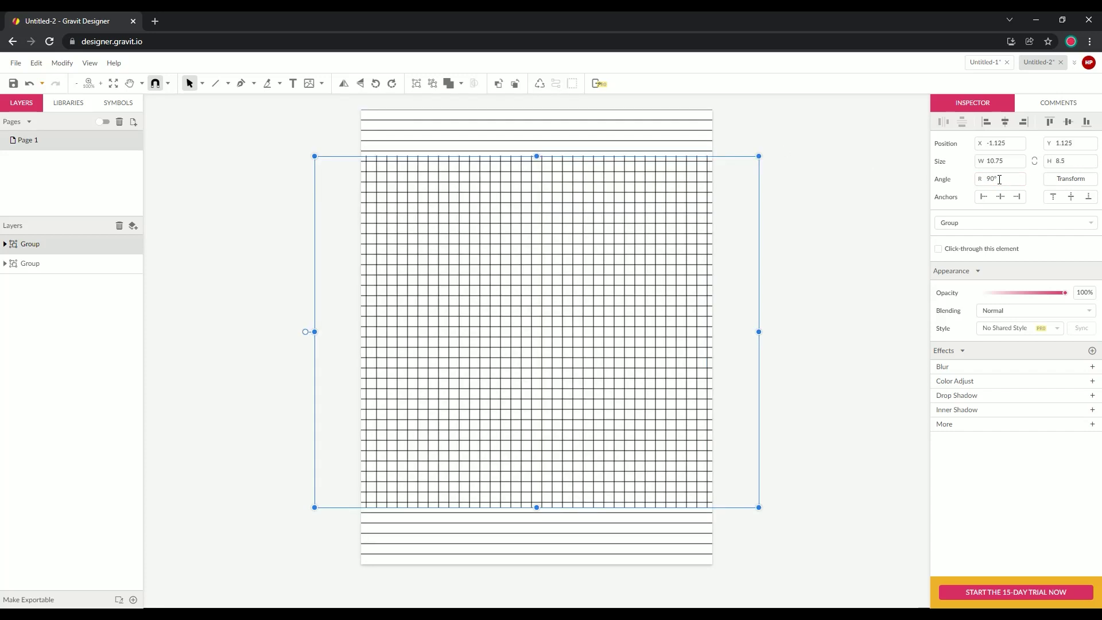
# Position the rotated line group at X 0, Y 0 and set its height to 11 in
pyautogui.click(1001, 142)
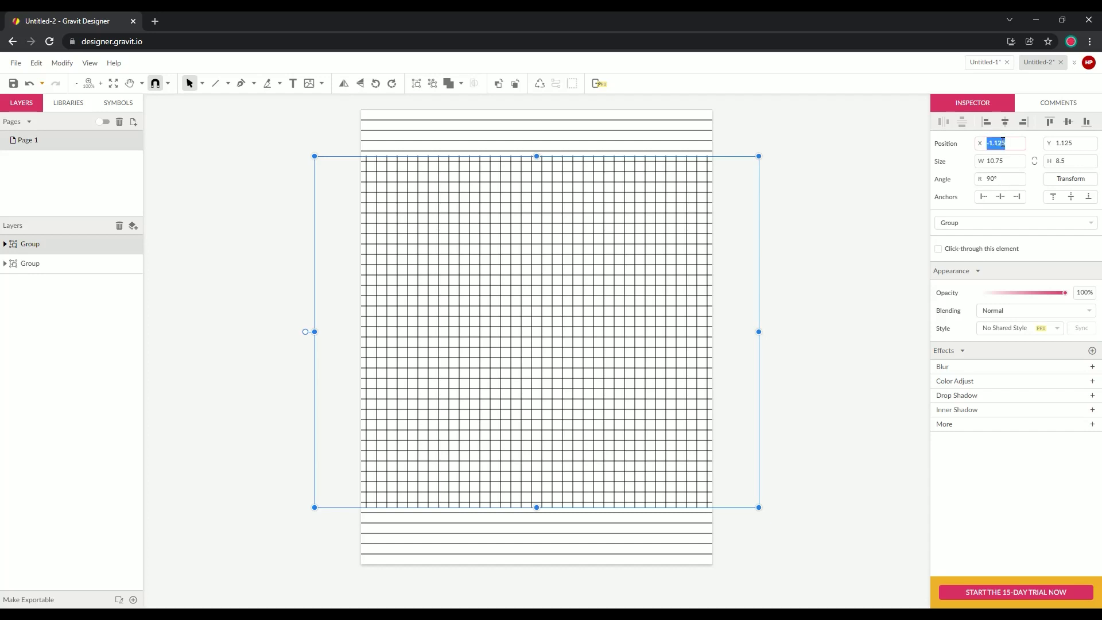
pyautogui.write('0')
pyautogui.press('Return')
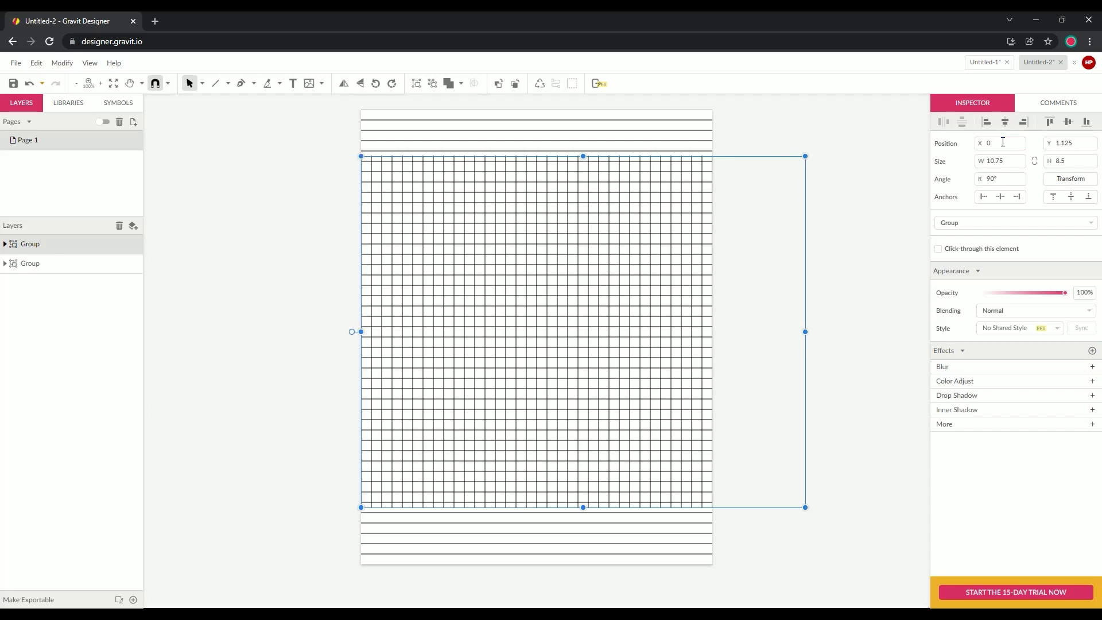
pyautogui.click(1080, 144)
pyautogui.write('0')
pyautogui.press('Return')
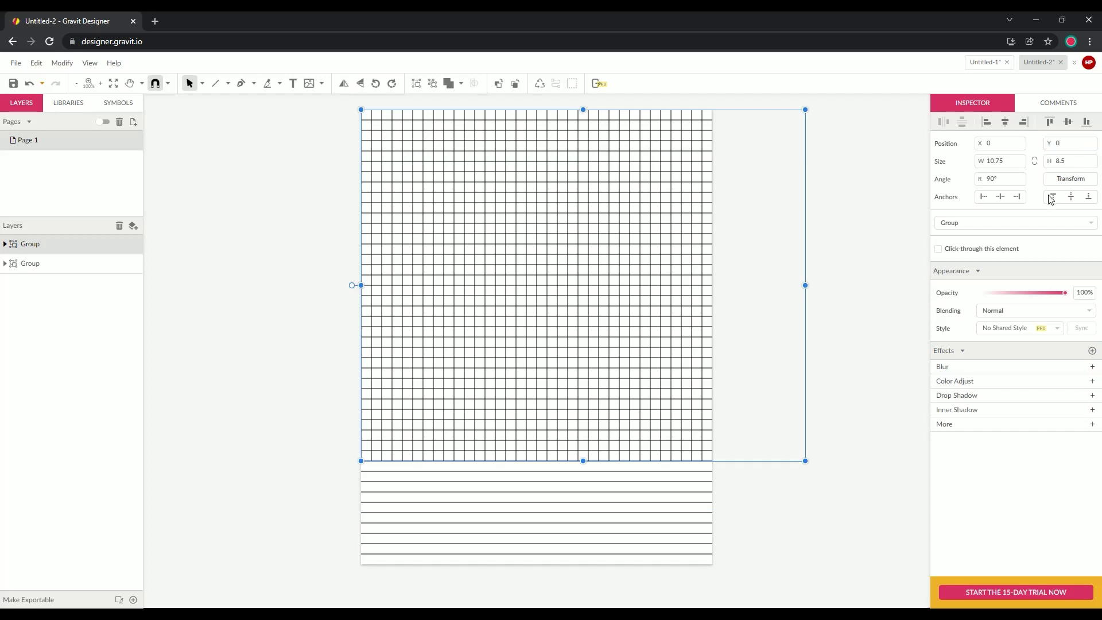
pyautogui.click(1077, 164)
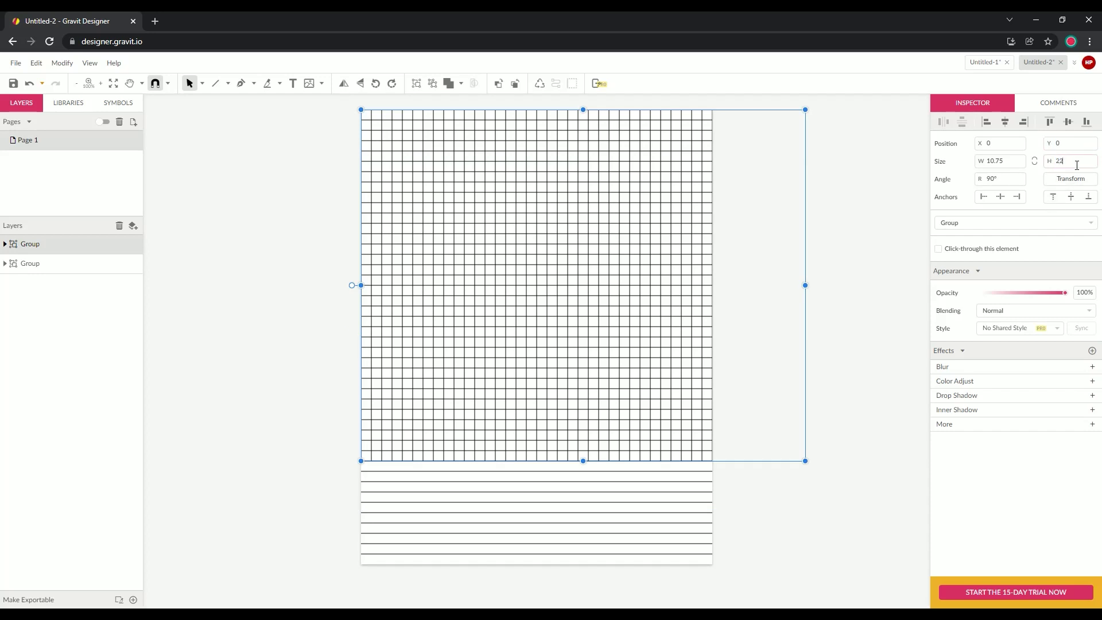
pyautogui.write('11')
pyautogui.press('Return')
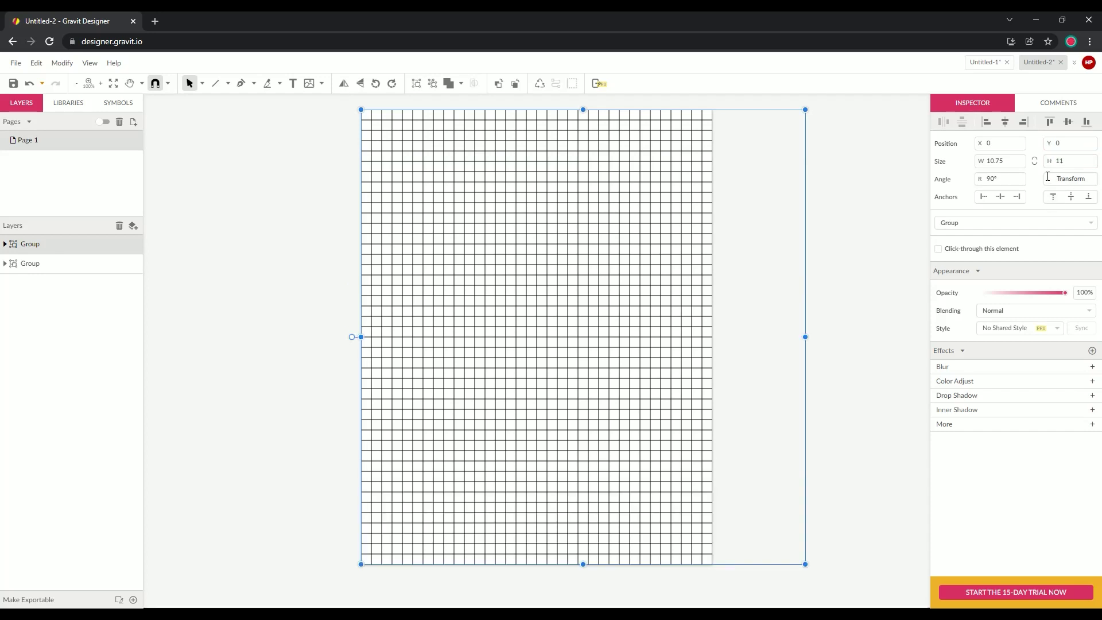
pyautogui.click(882, 275)
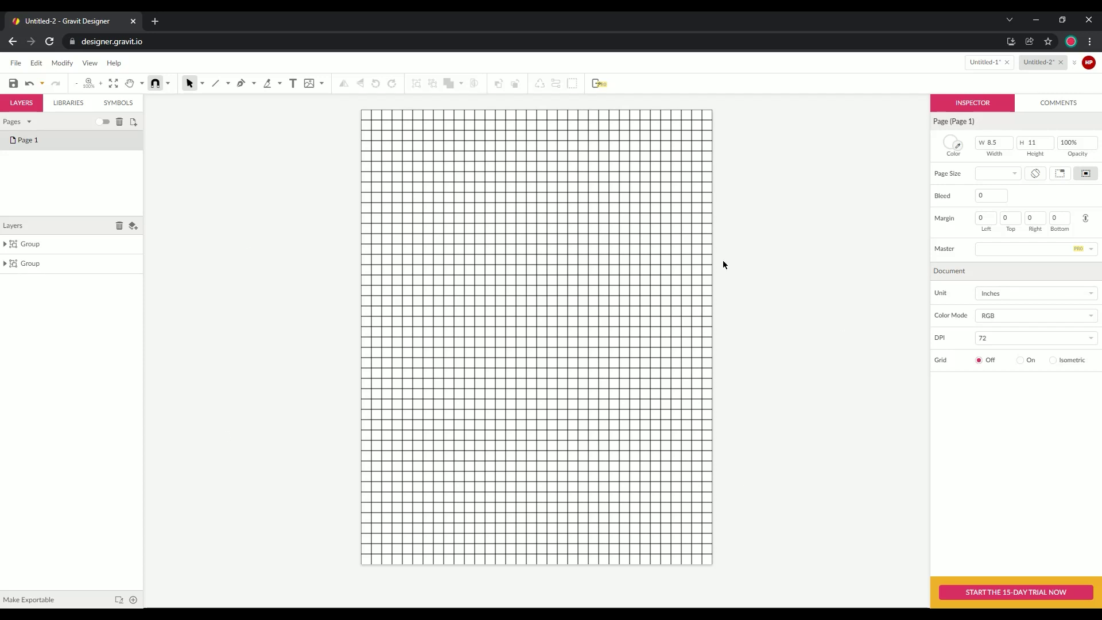
# Export the finished grid page as a JPEG image and save the file
pyautogui.click(15, 63)
pyautogui.moveTo(77, 293)
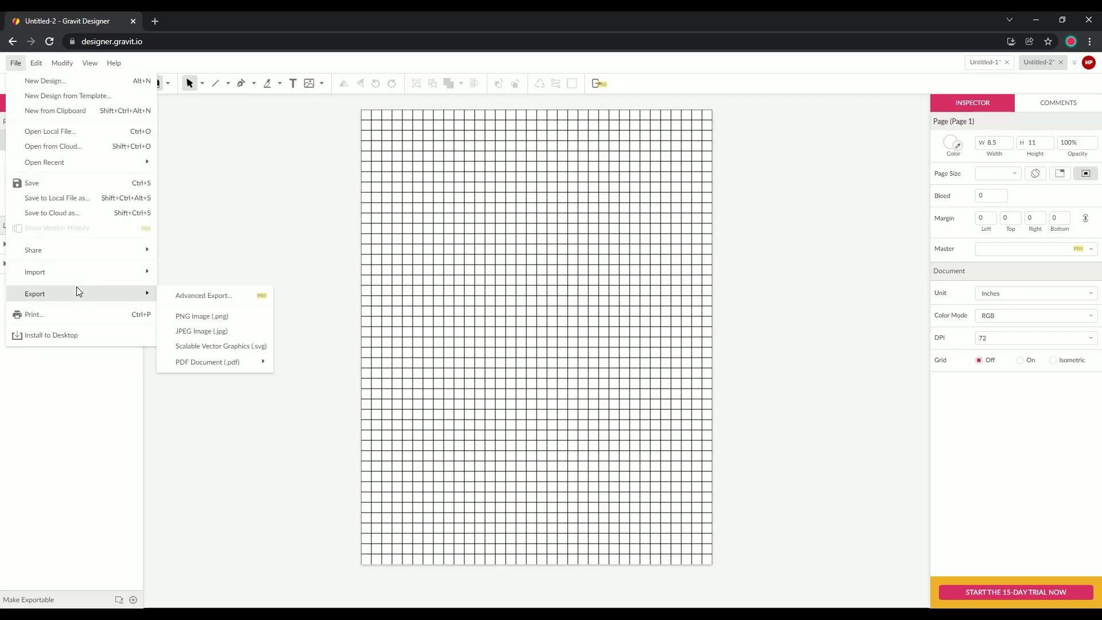
pyautogui.moveTo(255, 361)
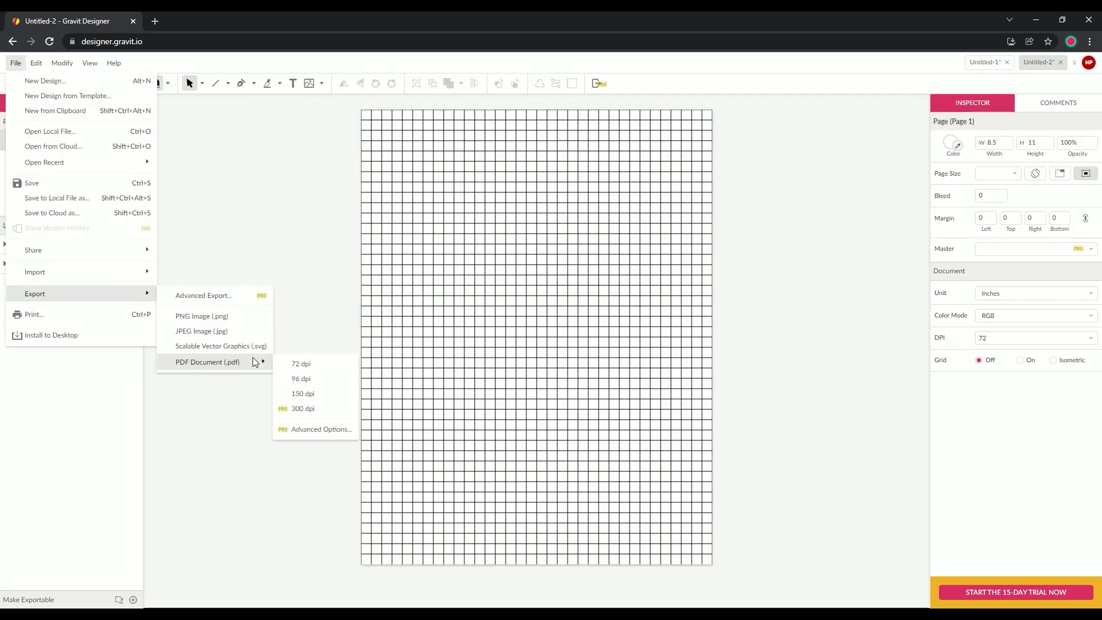
pyautogui.click(232, 333)
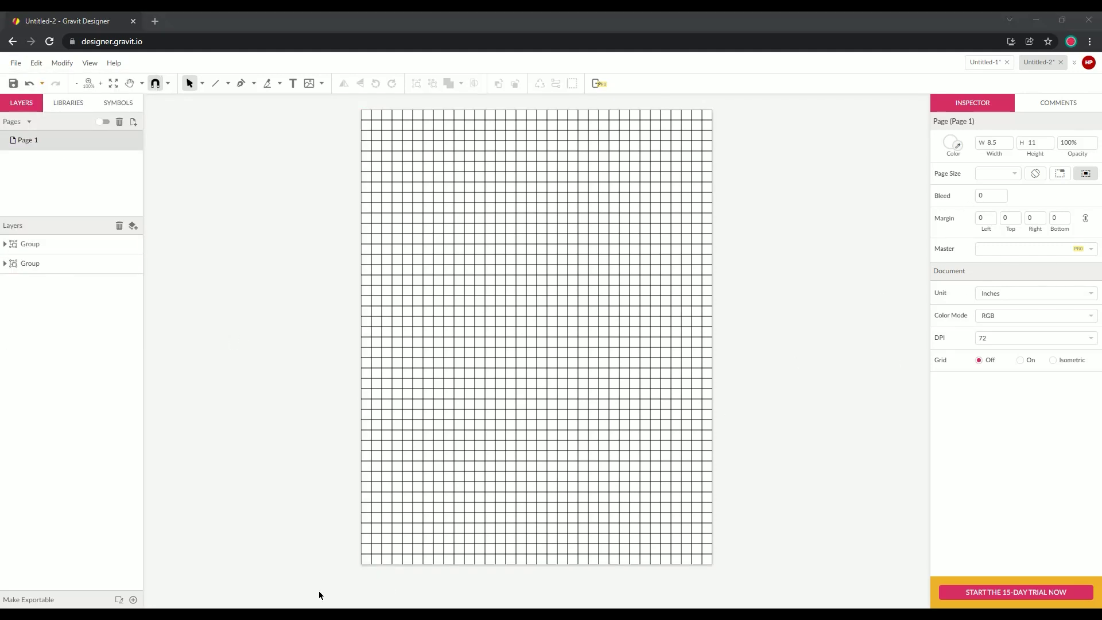
pyautogui.click(660, 505)
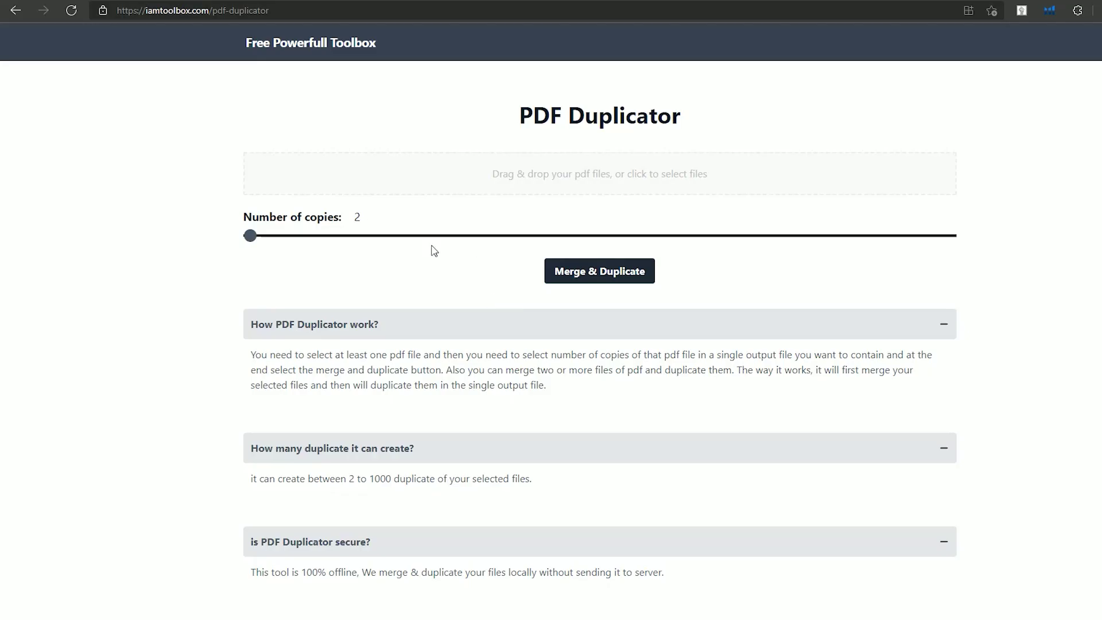
# In the PDF Duplicator on iamtoolbox.com, merge and duplicate grid.pdf with the number of copies set to 100
pyautogui.doubleClick(357, 216)
pyautogui.write('100')
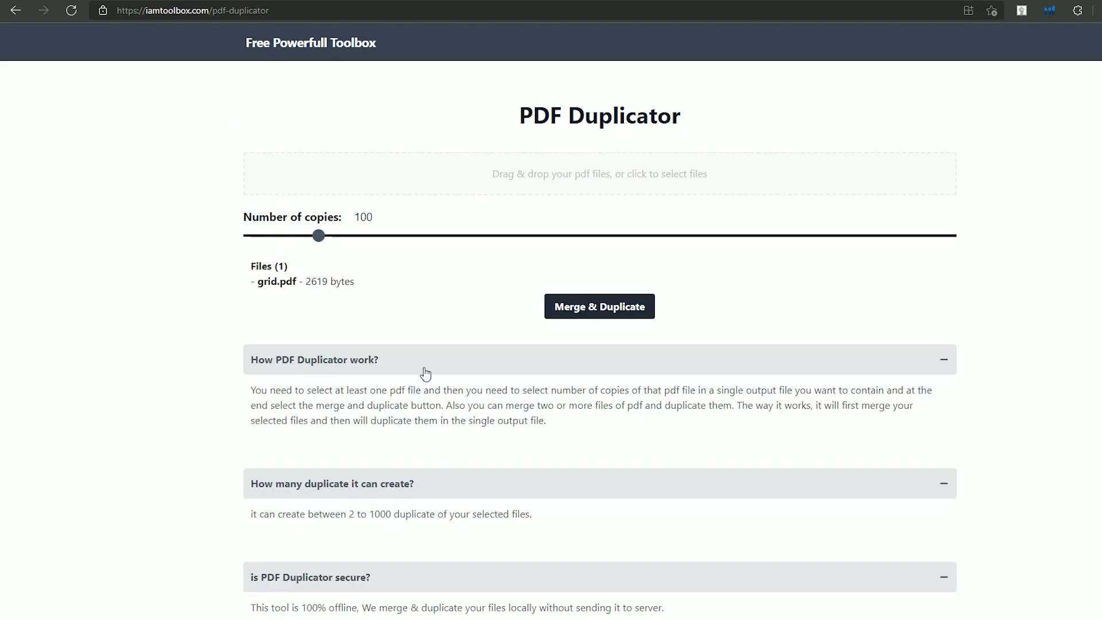
pyautogui.click(568, 306)
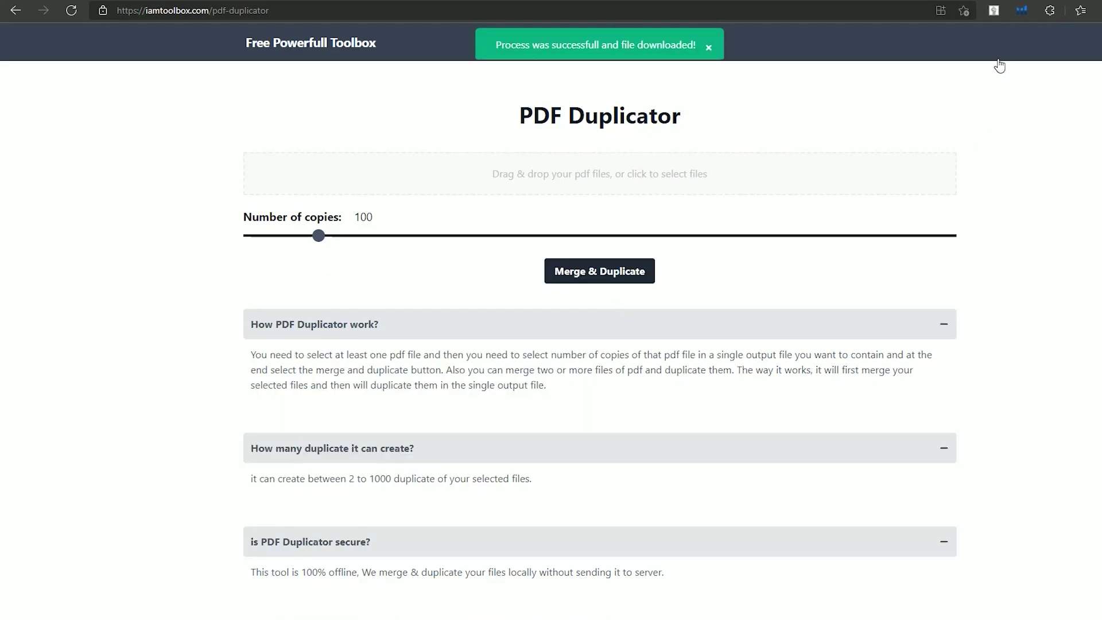